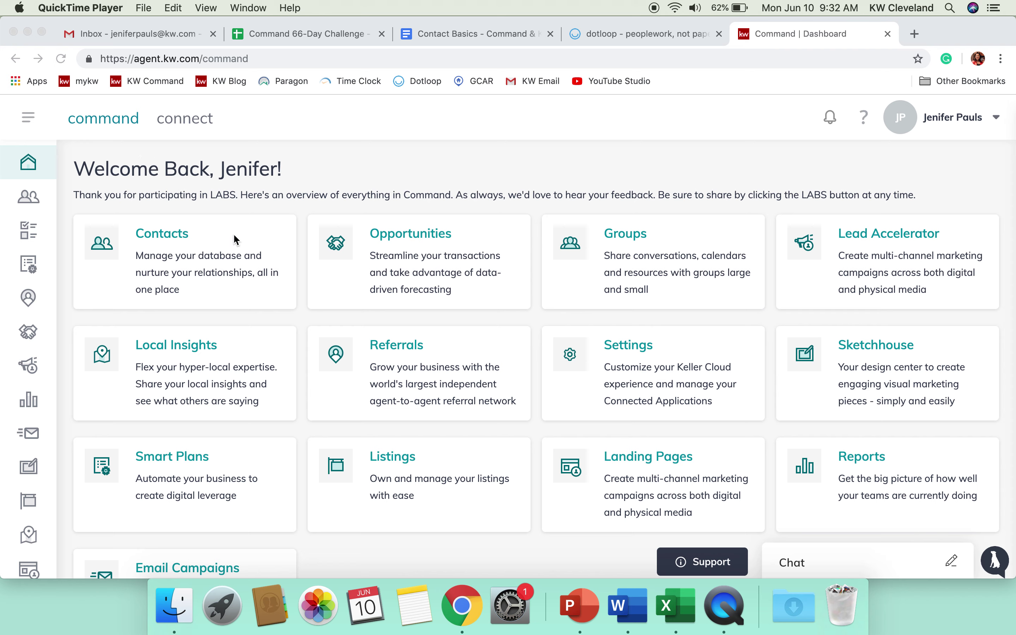
Focus Chrome and open the Contacts list of 83 contacts from the Dashboard
left_click(121, 245)
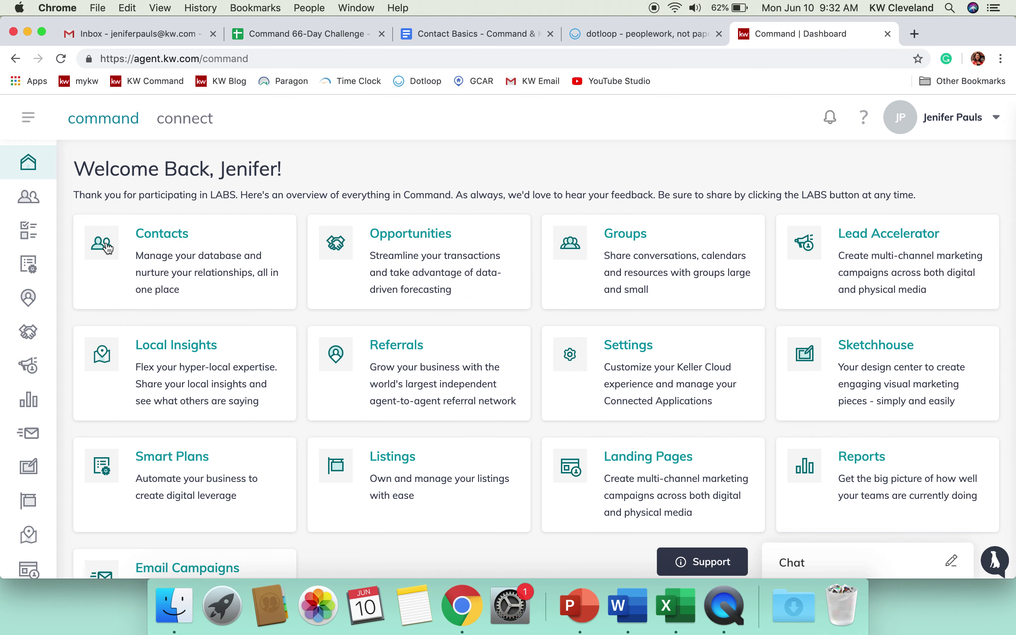
left_click(109, 249)
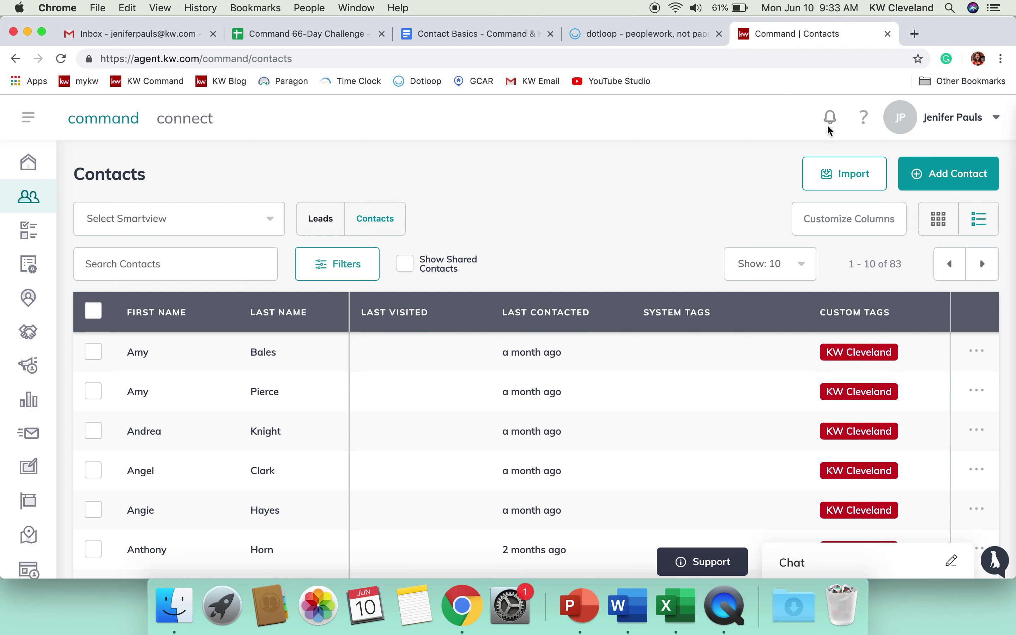
Start a new contact and scroll through its empty contact method, stage, lead source and tag fields
left_click(924, 188)
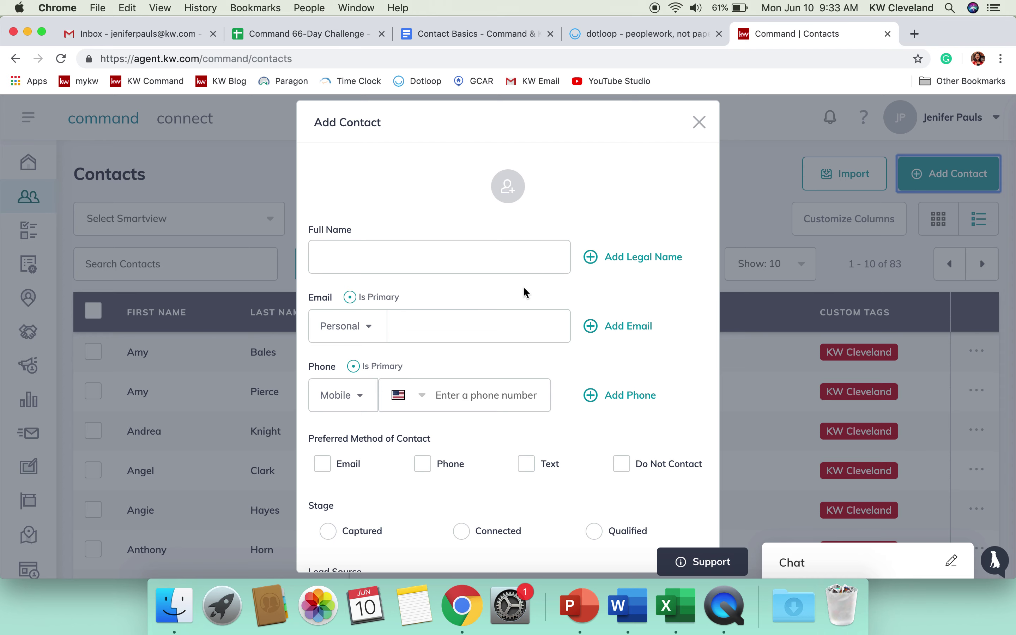
scroll(524, 286, "down", 3)
scroll(525, 289, "up", 1)
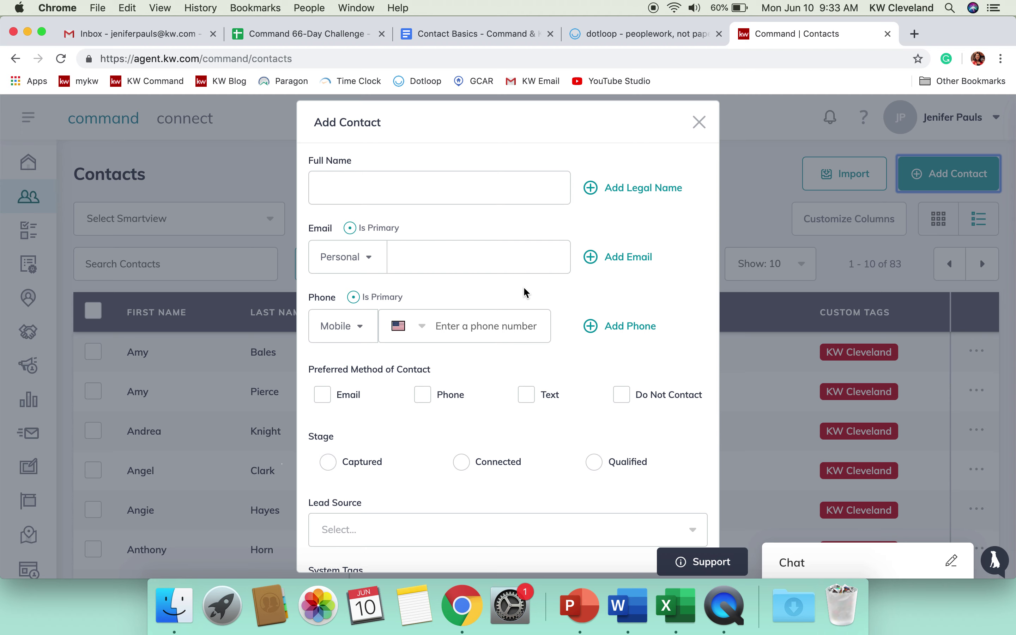
scroll(523, 286, "down", 2)
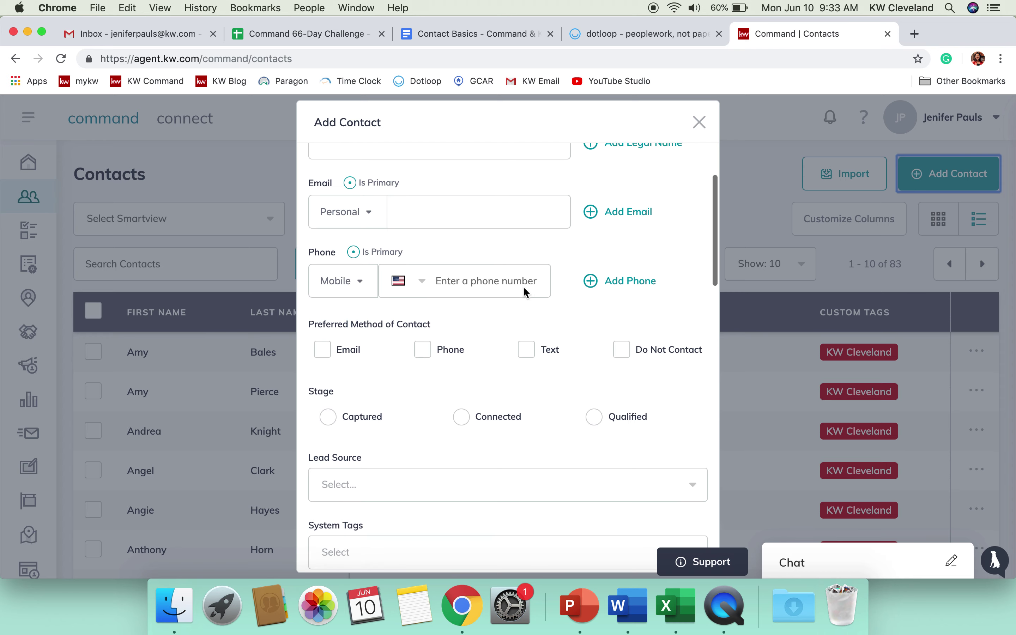
scroll(524, 287, "down", 2)
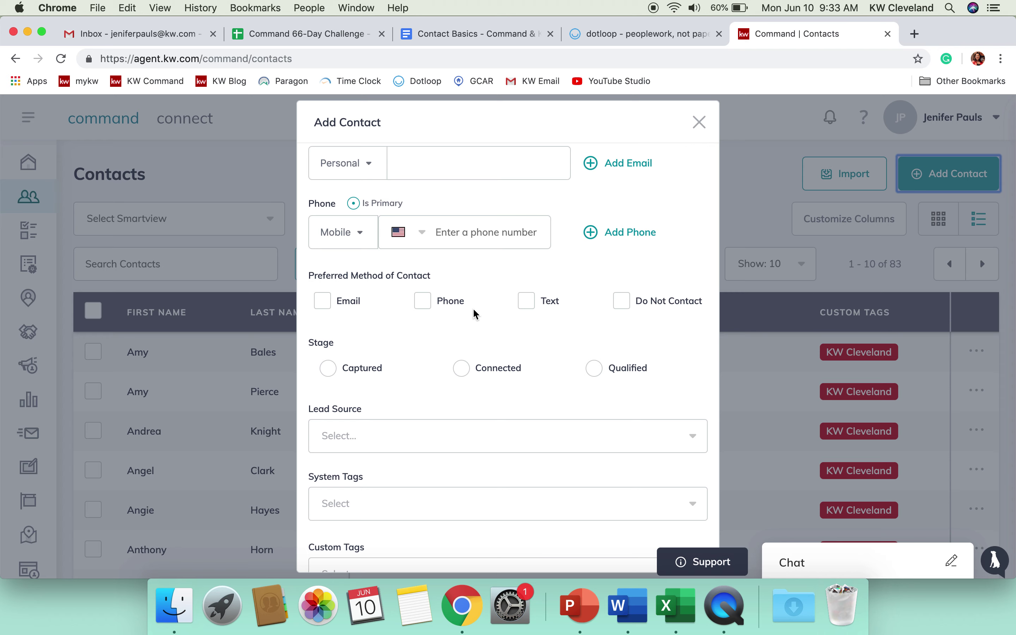
scroll(474, 309, "down", 4)
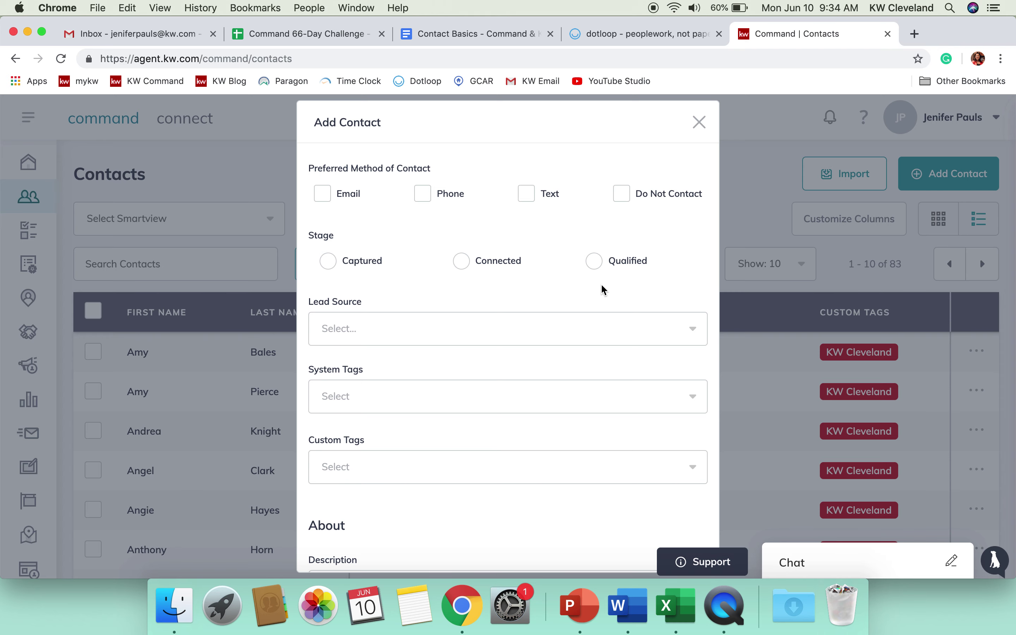
Pick Zillow from the Lead Source dropdown
scroll(602, 286, "down", 2)
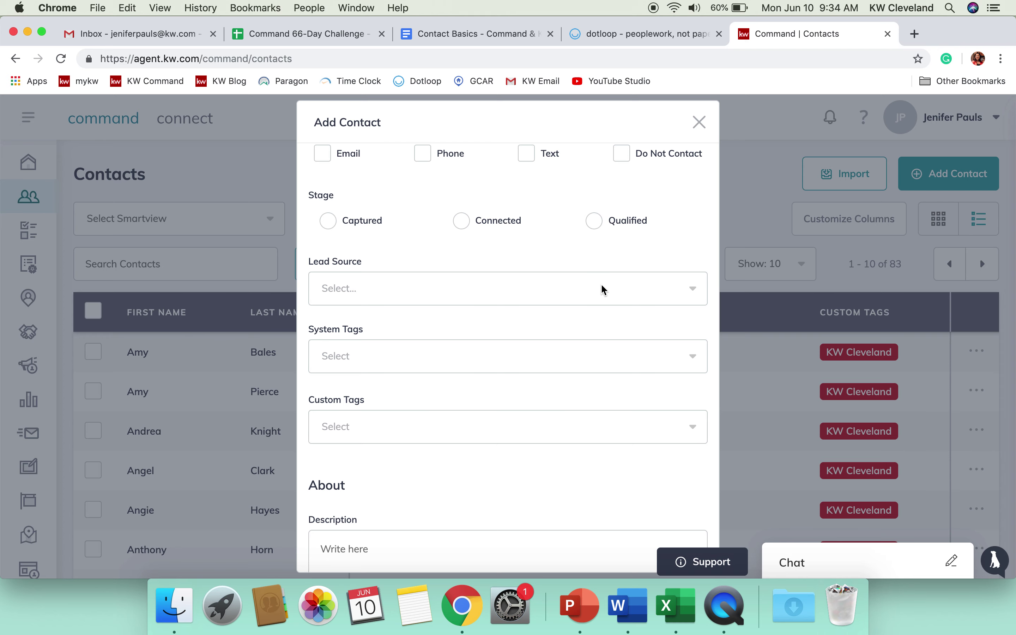
left_click(605, 289)
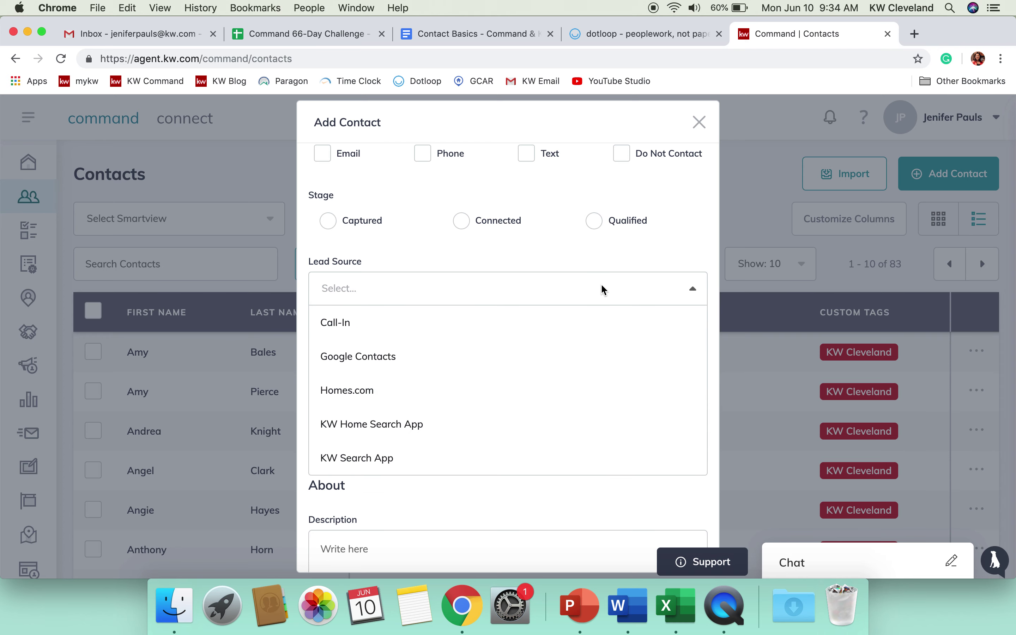
scroll(550, 347, "down", 2)
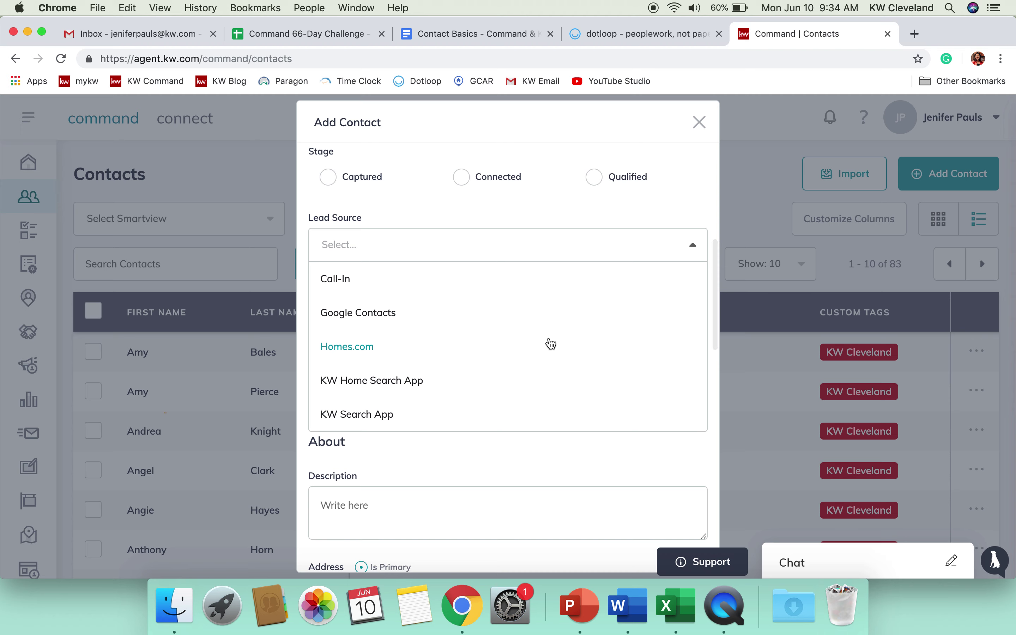
type("zi")
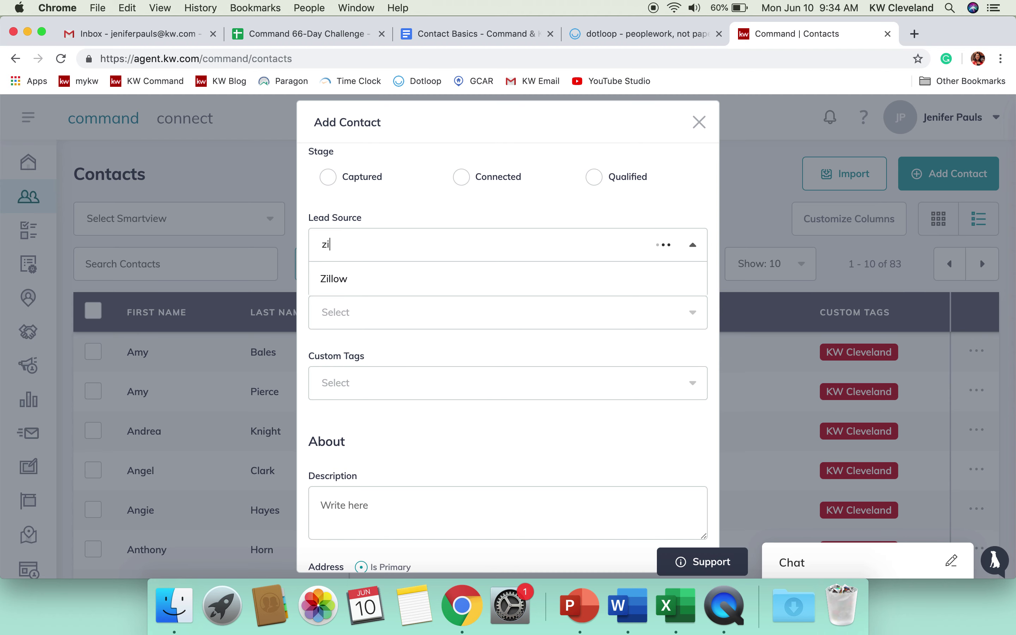
type("l")
left_click(530, 283)
left_click(404, 237)
left_click(351, 241)
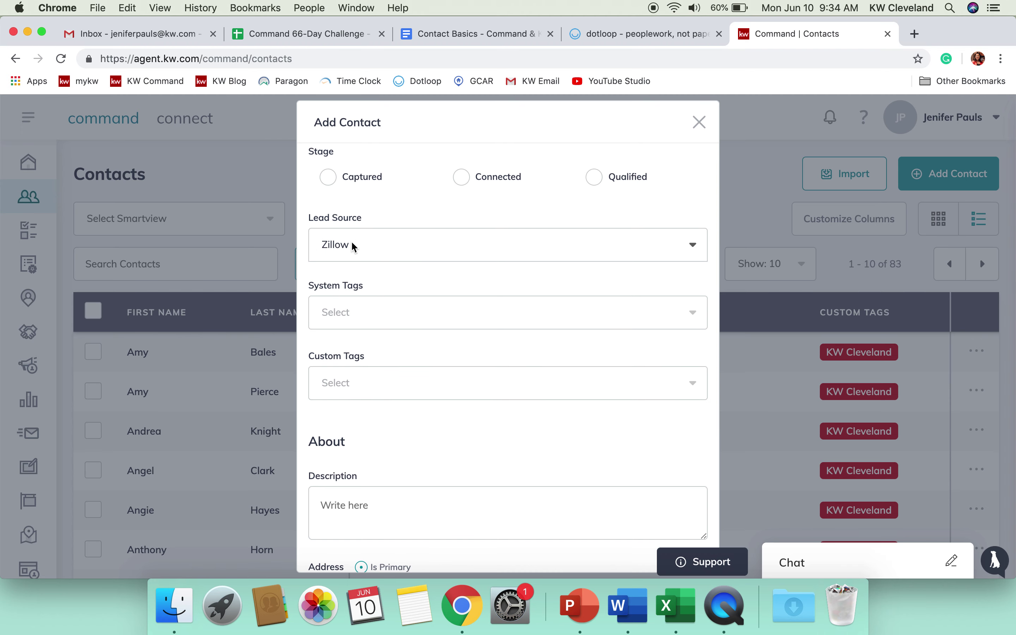
Change the Lead Source to 'Lawn sign' by typing Lawn
left_click(352, 243)
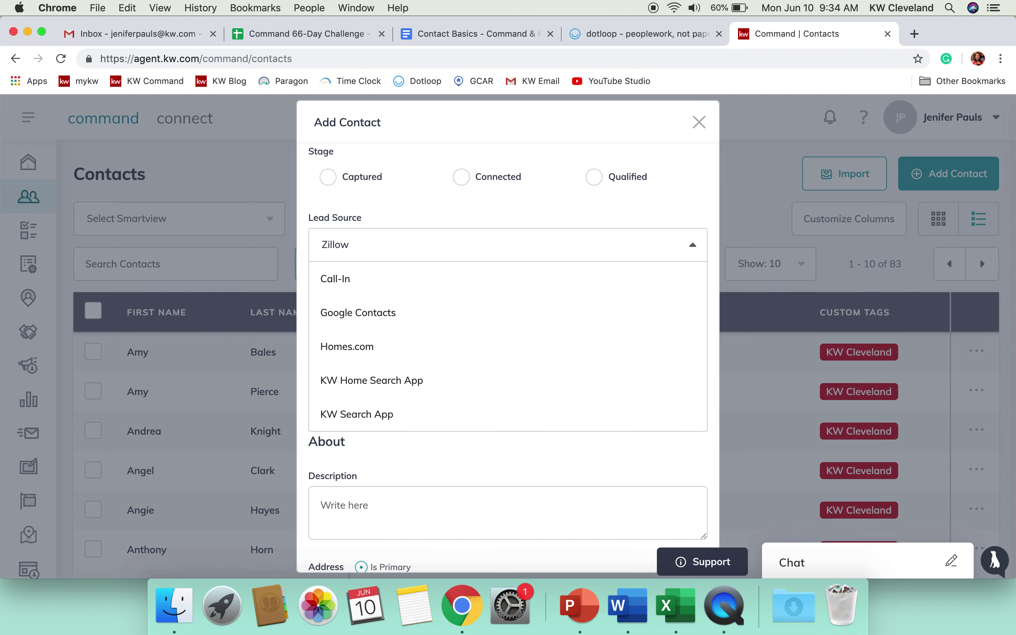
type("Y")
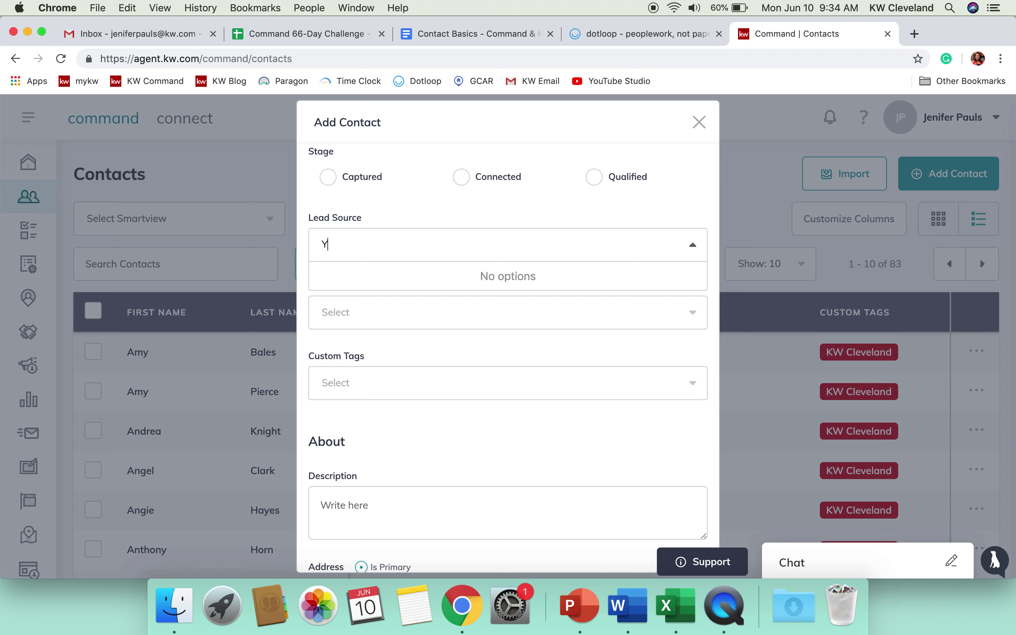
key("BackSpace")
type("Lawn")
left_click(336, 265)
left_click(391, 239)
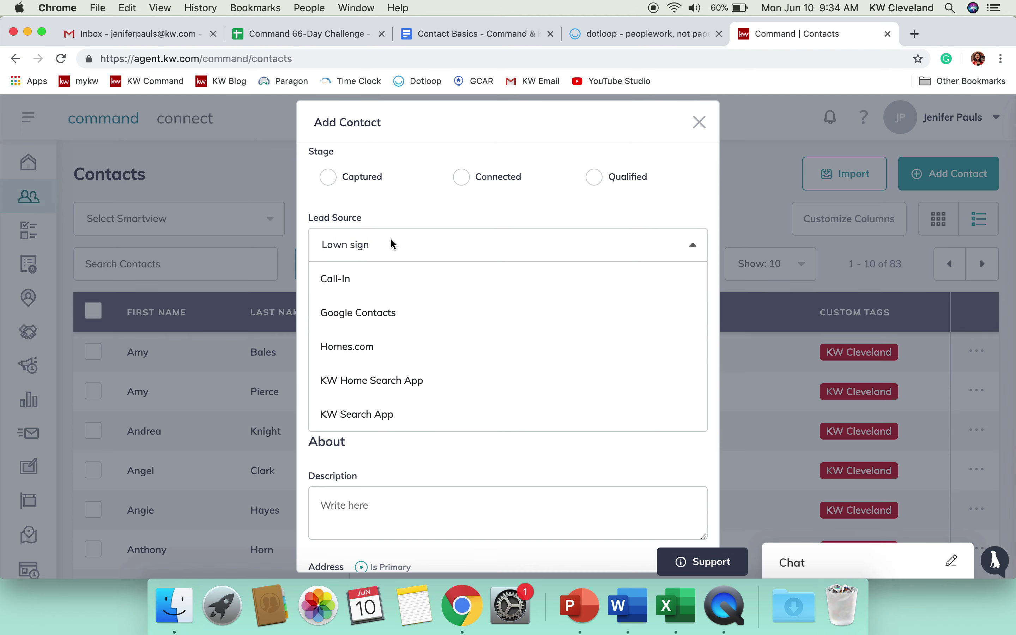
left_click(355, 241)
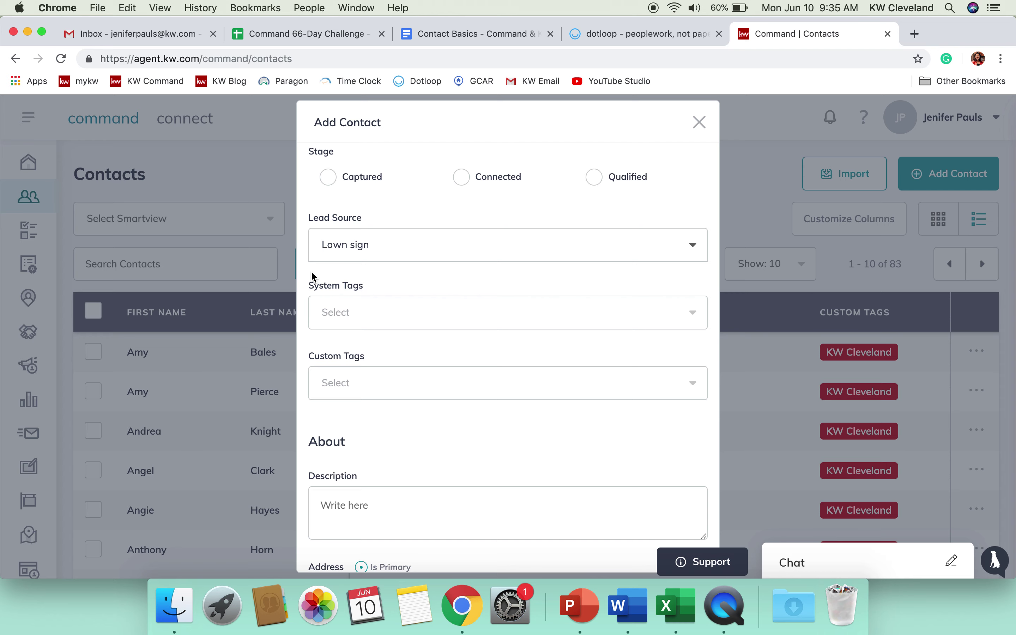
scroll(312, 273, "down", 3)
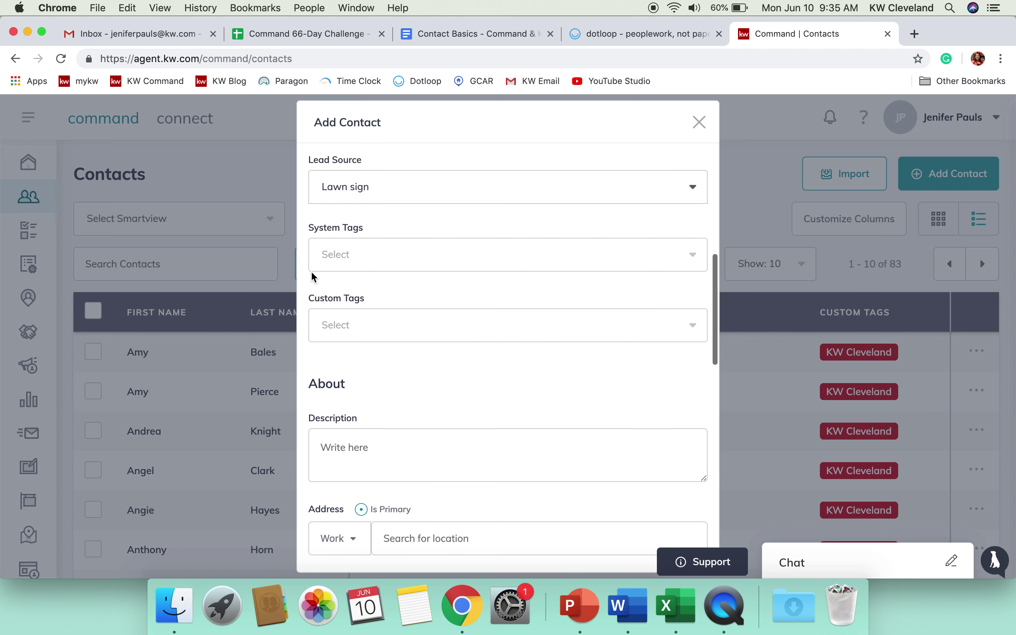
left_click(339, 254)
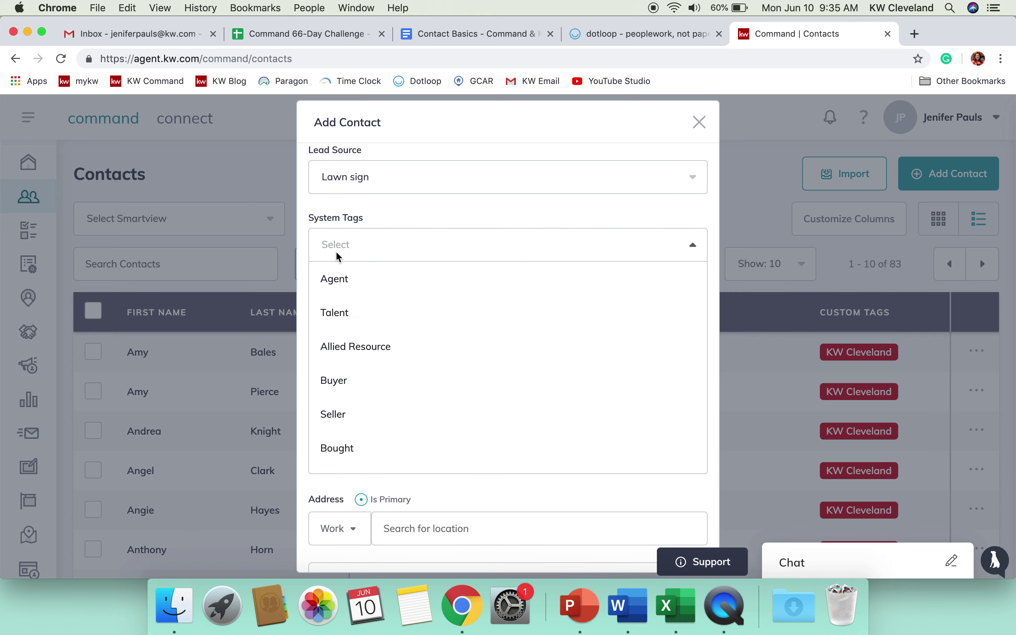
scroll(343, 307, "down", 3)
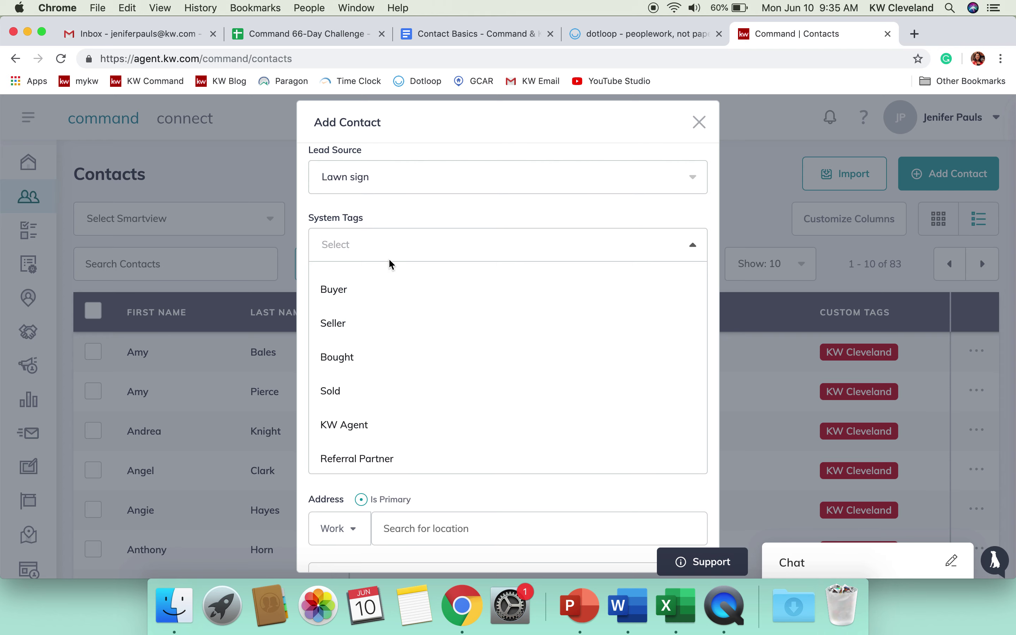
left_click(397, 248)
left_click(360, 323)
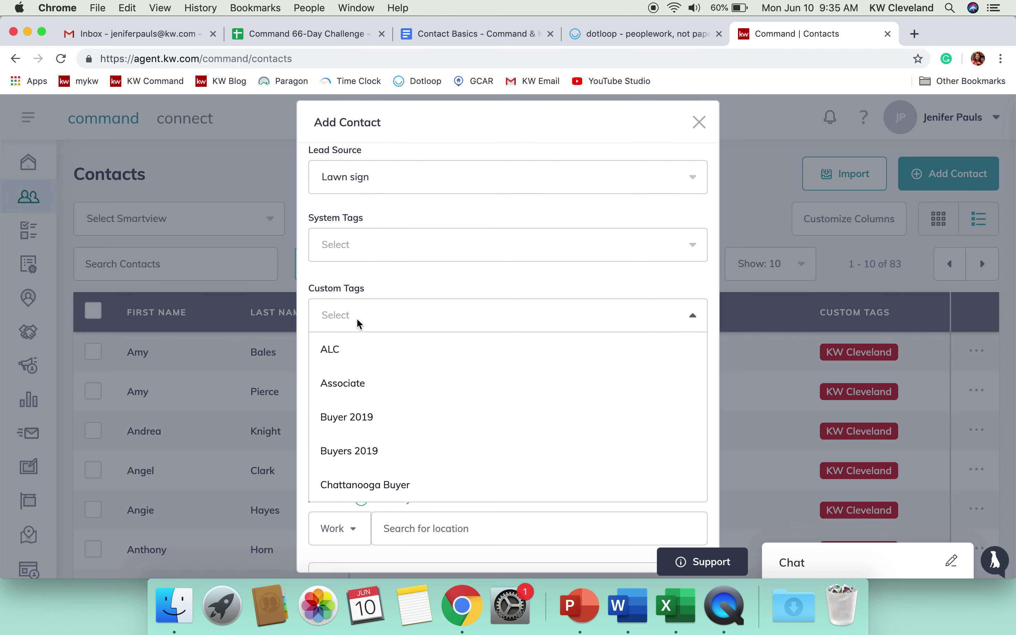
scroll(349, 370, "down", 3)
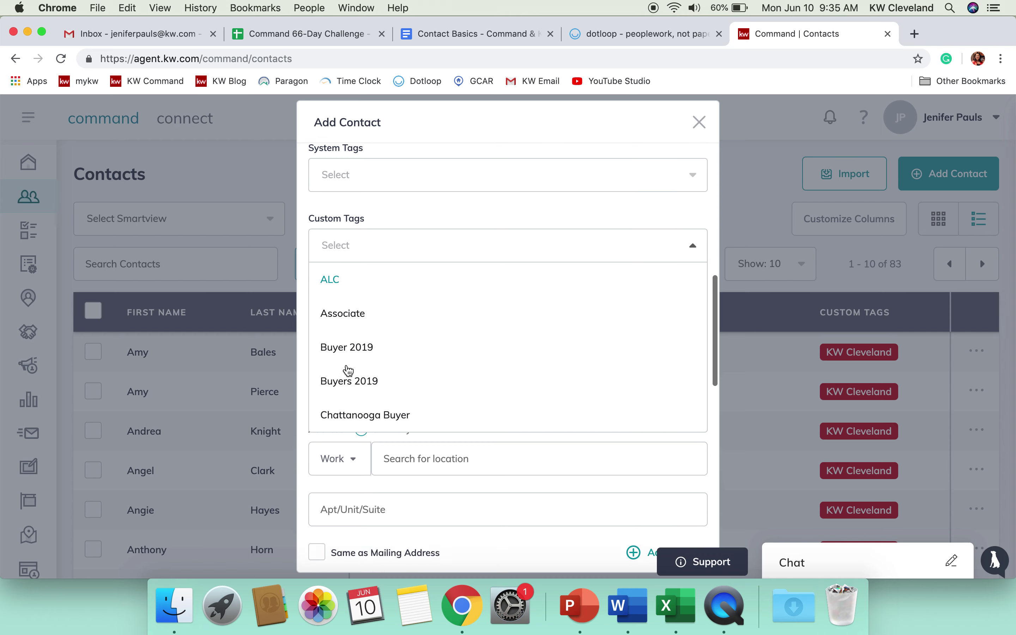
left_click(471, 236)
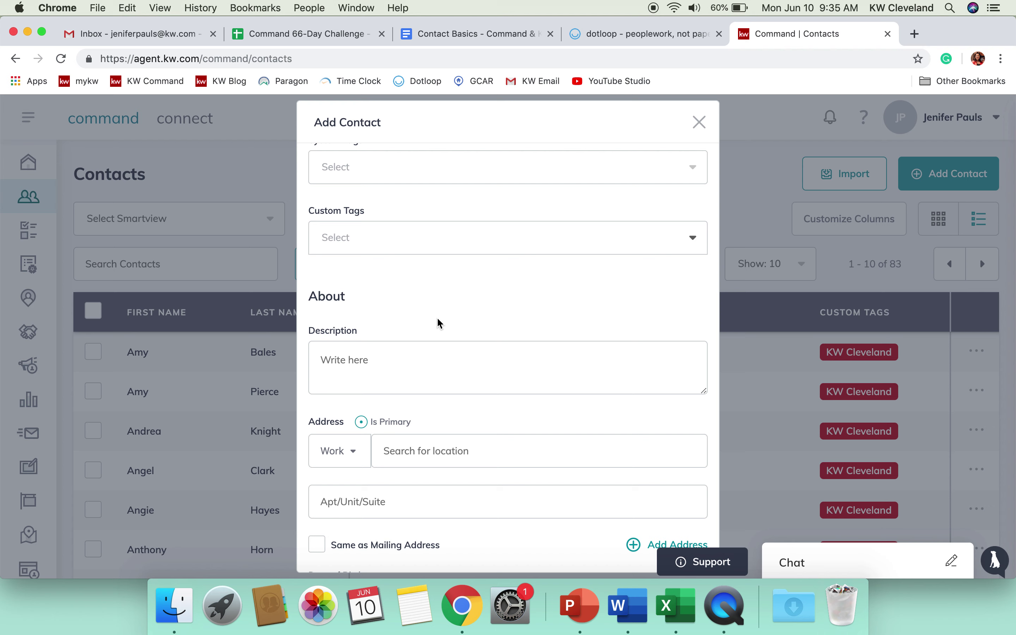
scroll(440, 323, "down", 3)
Scroll down to Address and place the cursor in the 'Search for location' field
left_click(439, 272)
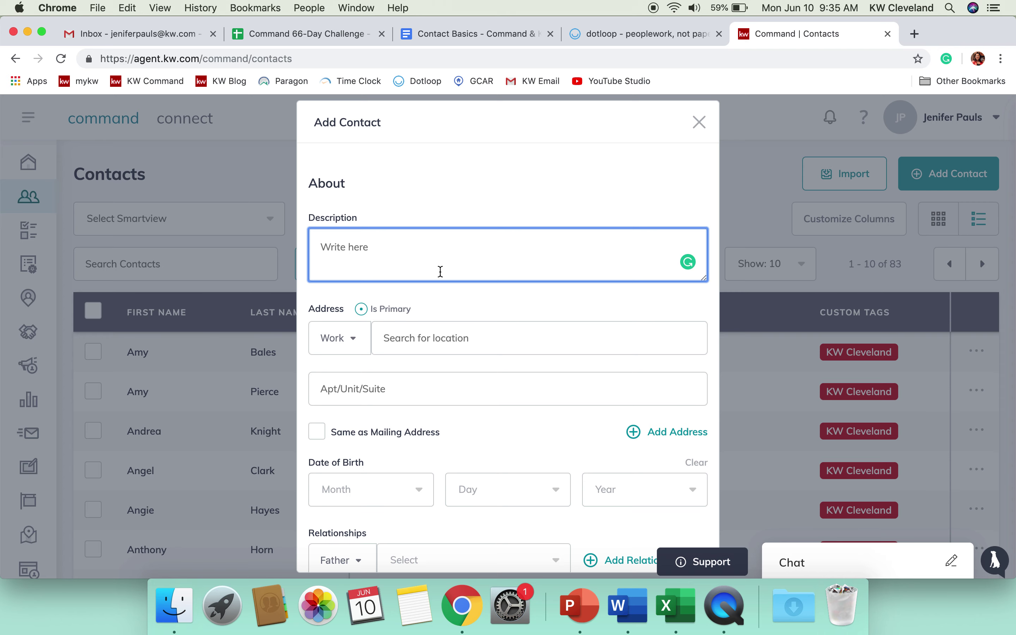
scroll(441, 271, "down", 5)
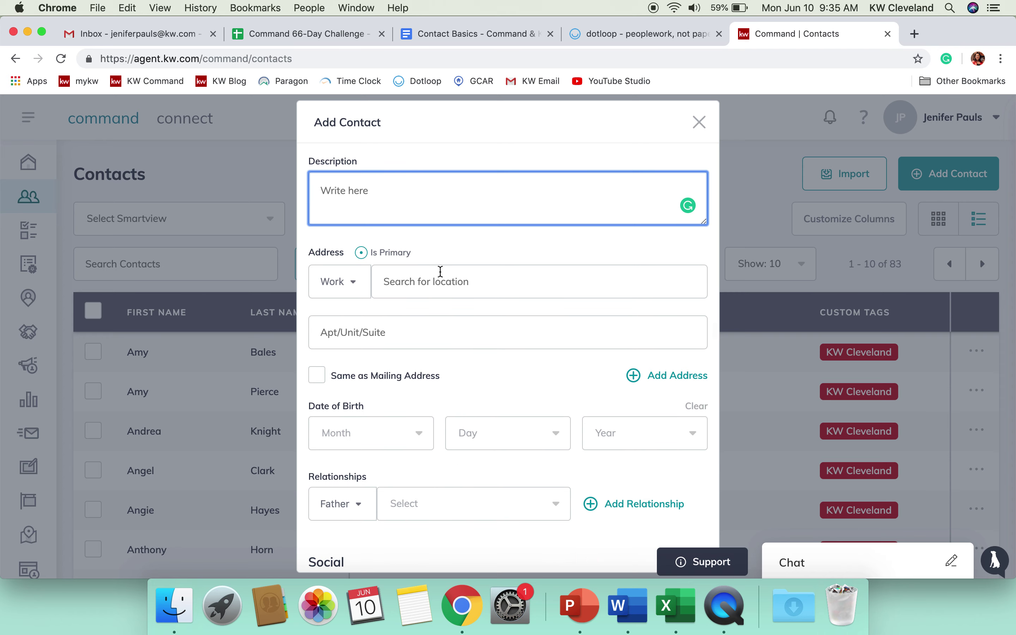
left_click(447, 238)
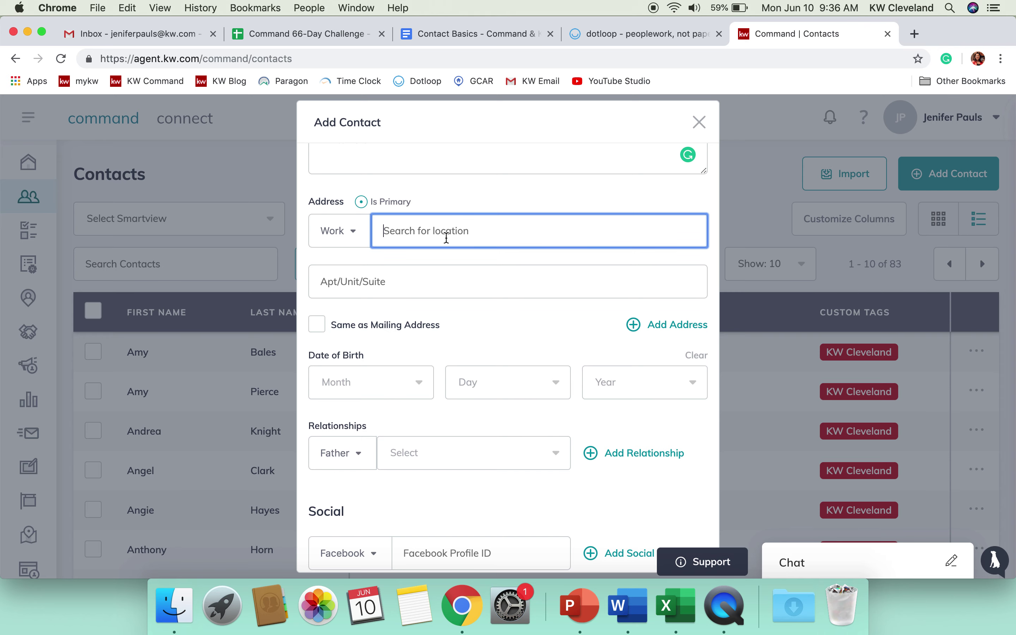
Set the relationship type to Spouse, leaving the related contact unchosen
scroll(447, 237, "down", 5)
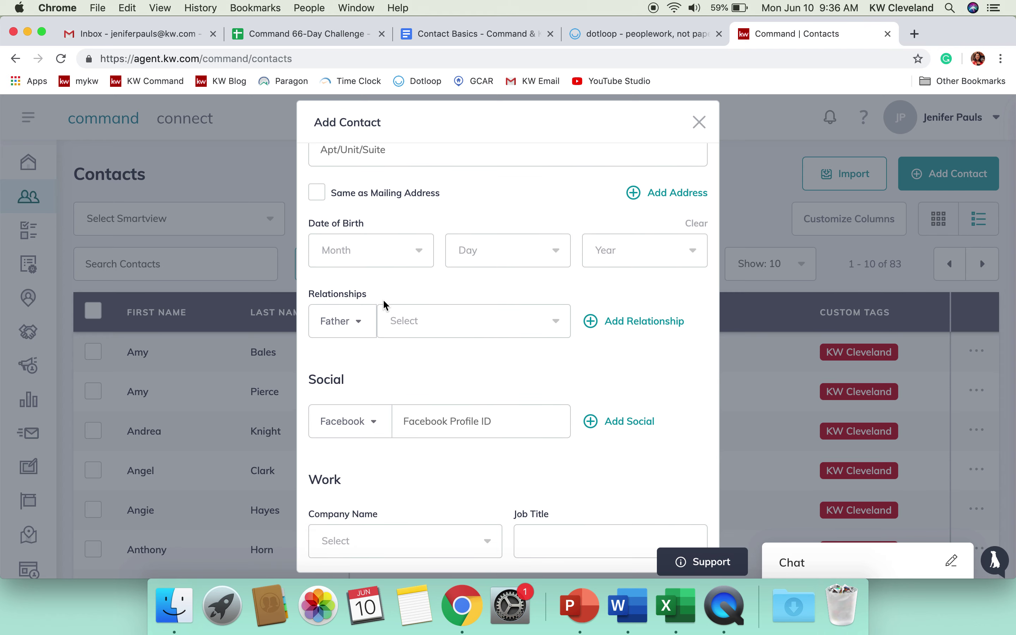
left_click(361, 330)
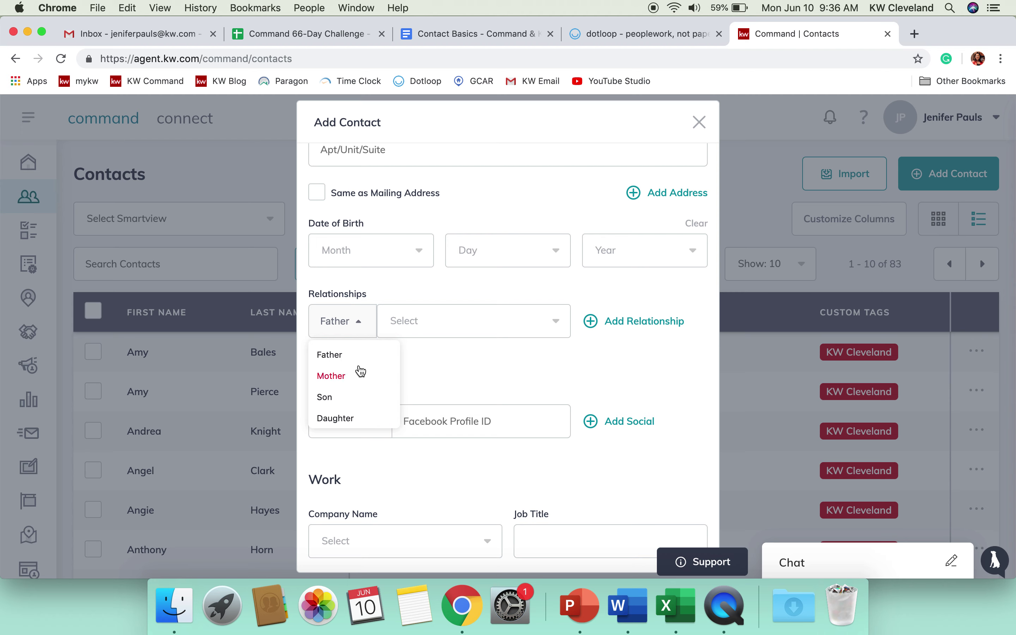
scroll(361, 371, "down", 5)
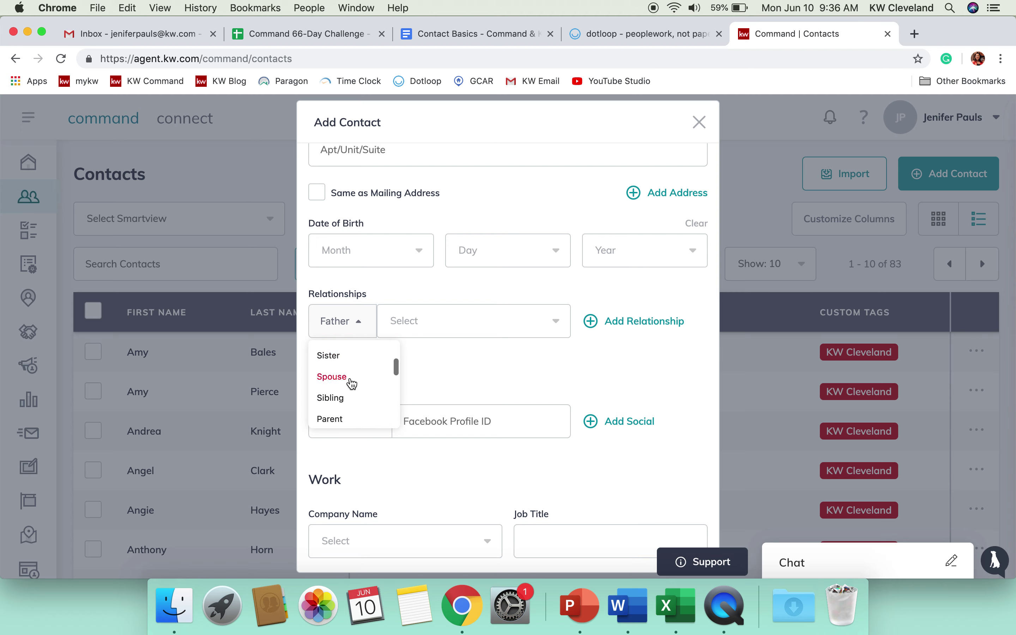
left_click(352, 378)
left_click(427, 325)
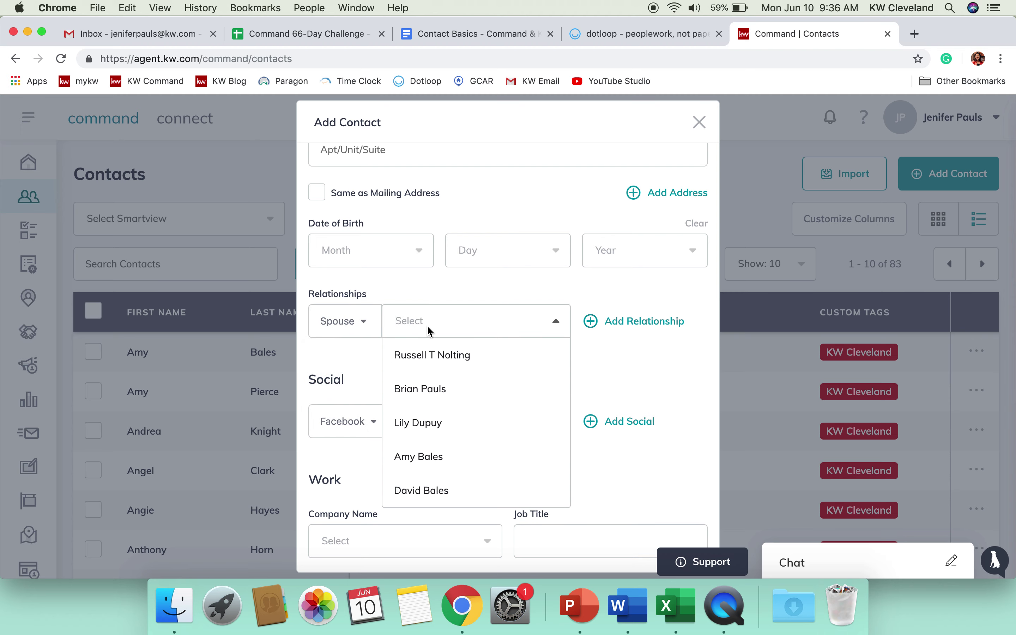
left_click(361, 326)
left_click(417, 326)
left_click(422, 325)
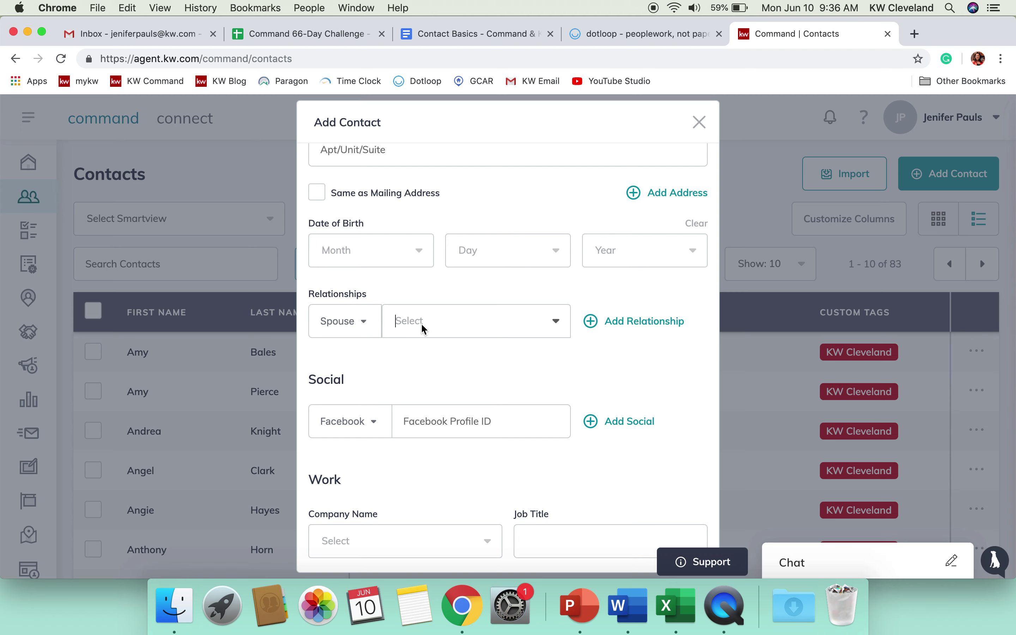
Browse the other relationship types keeping Spouse, then select the Facebook Profile ID field
left_click(359, 317)
scroll(354, 374, "down", 5)
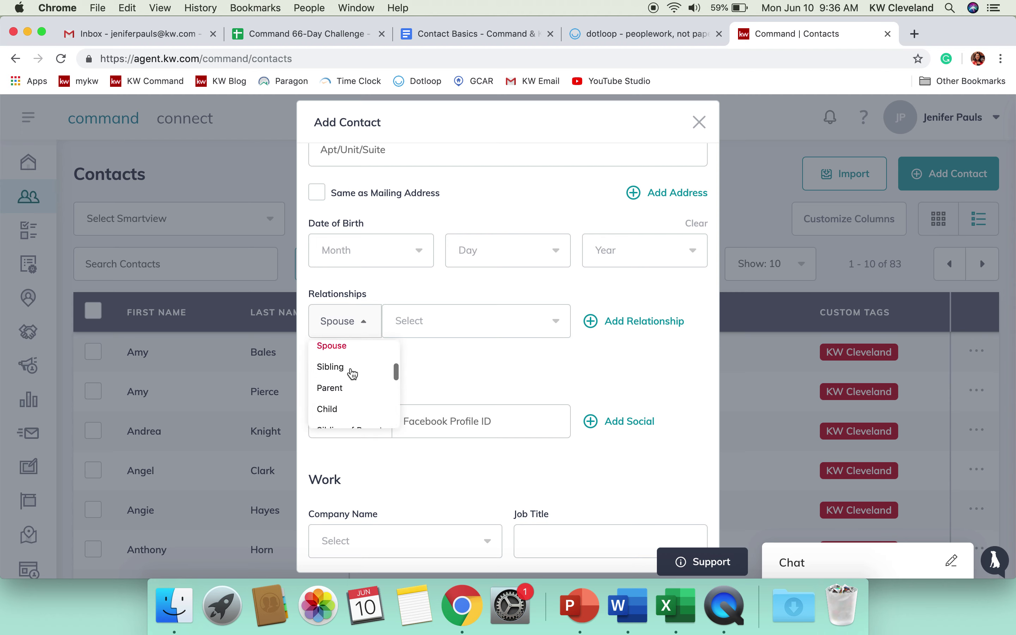
scroll(353, 374, "down", 6)
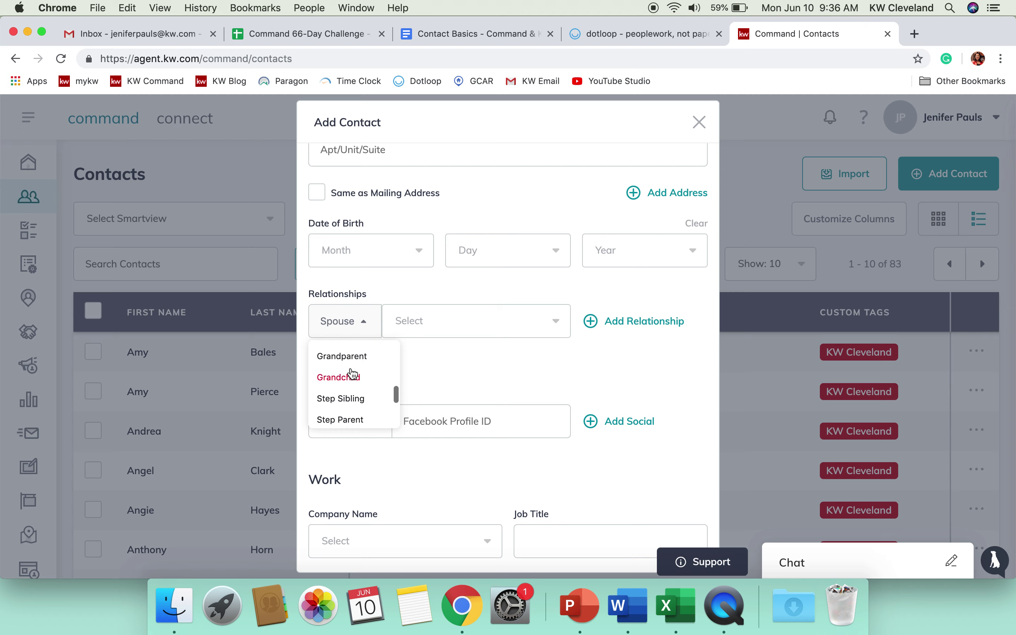
scroll(354, 374, "down", 1)
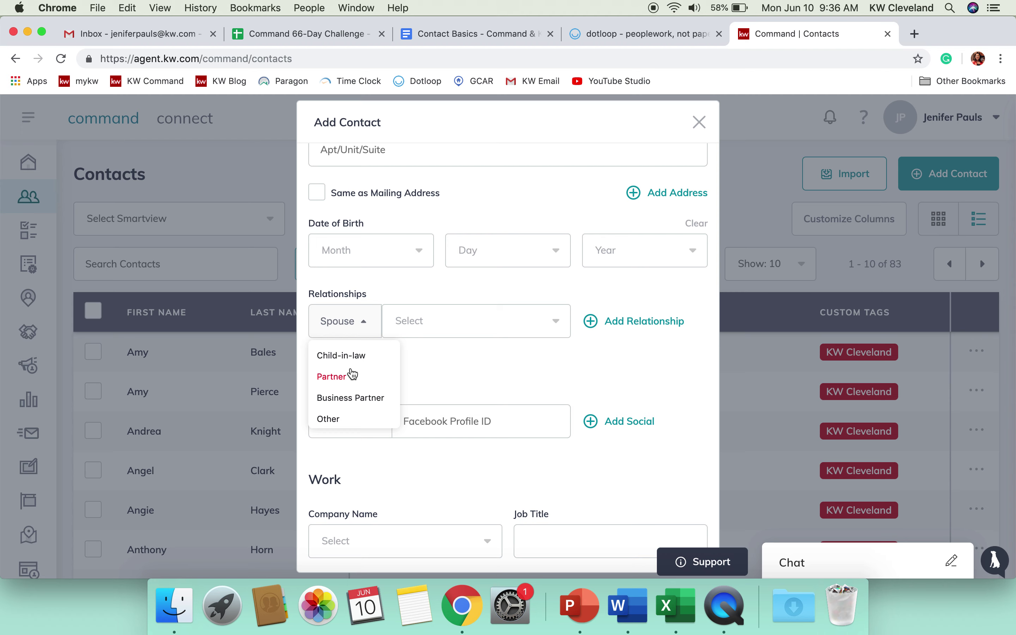
scroll(354, 374, "up", 3)
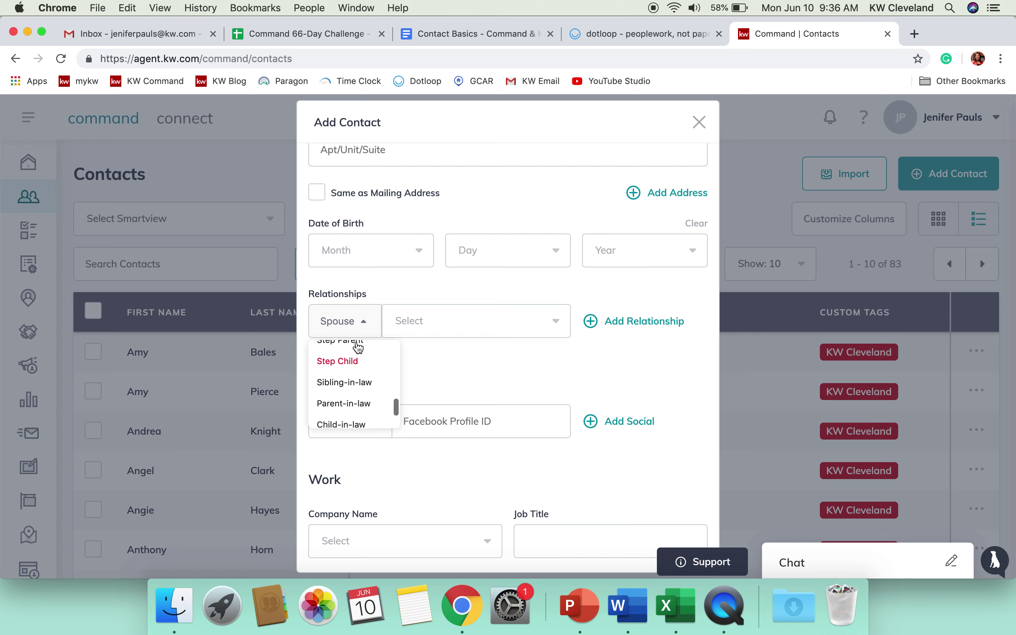
left_click(367, 313)
scroll(437, 332, "down", 3)
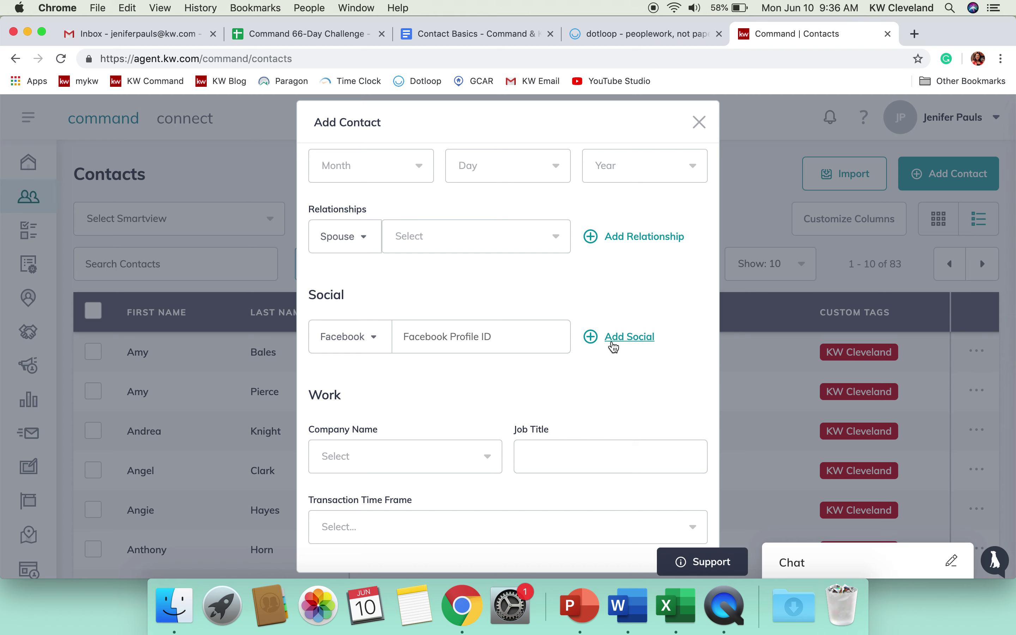
left_click(460, 348)
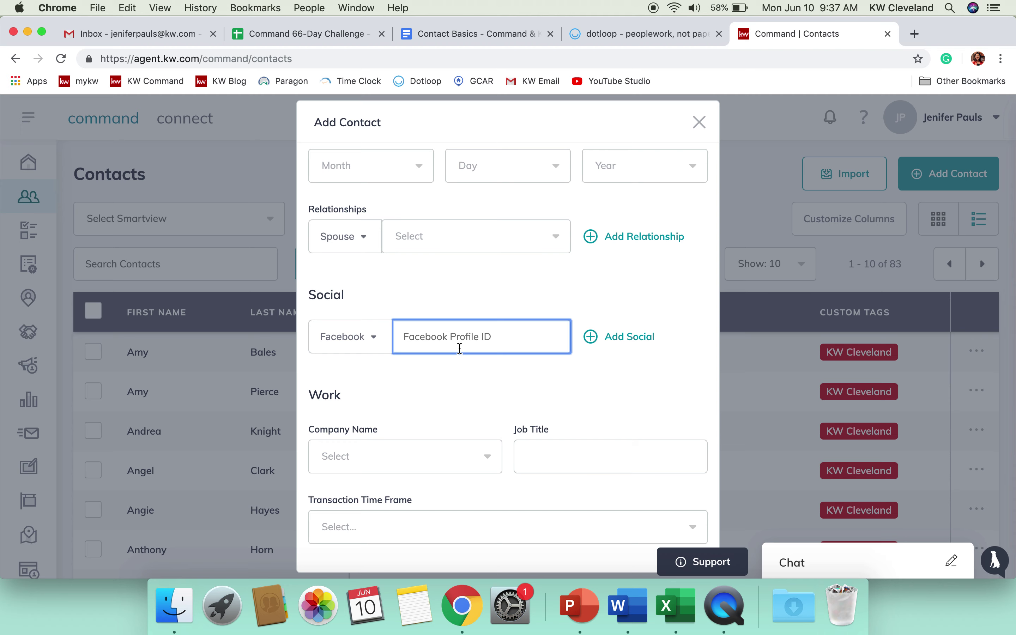
scroll(460, 348, "down", 6)
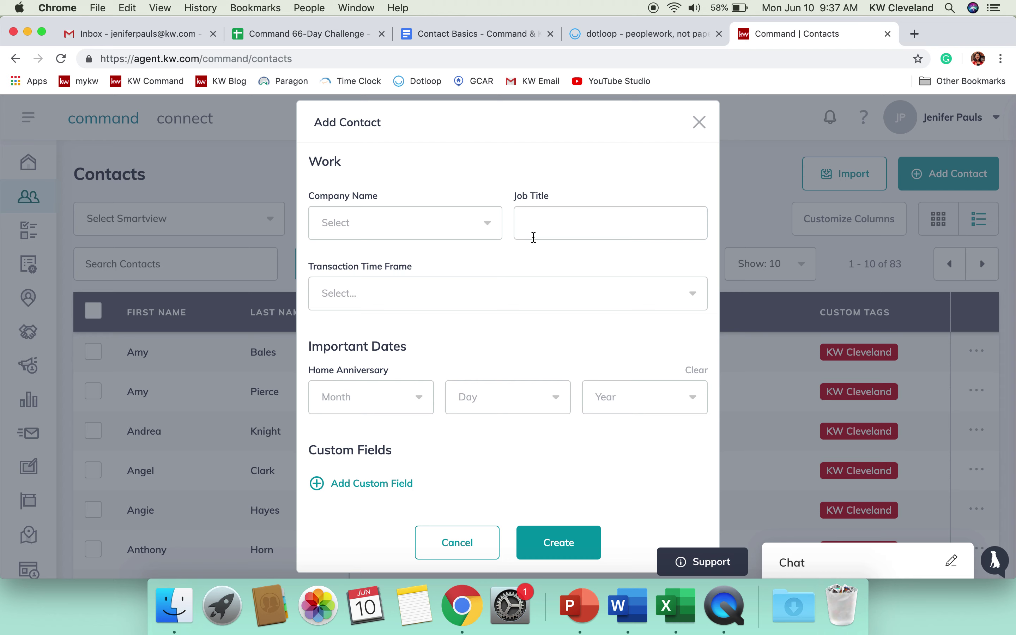
left_click(479, 287)
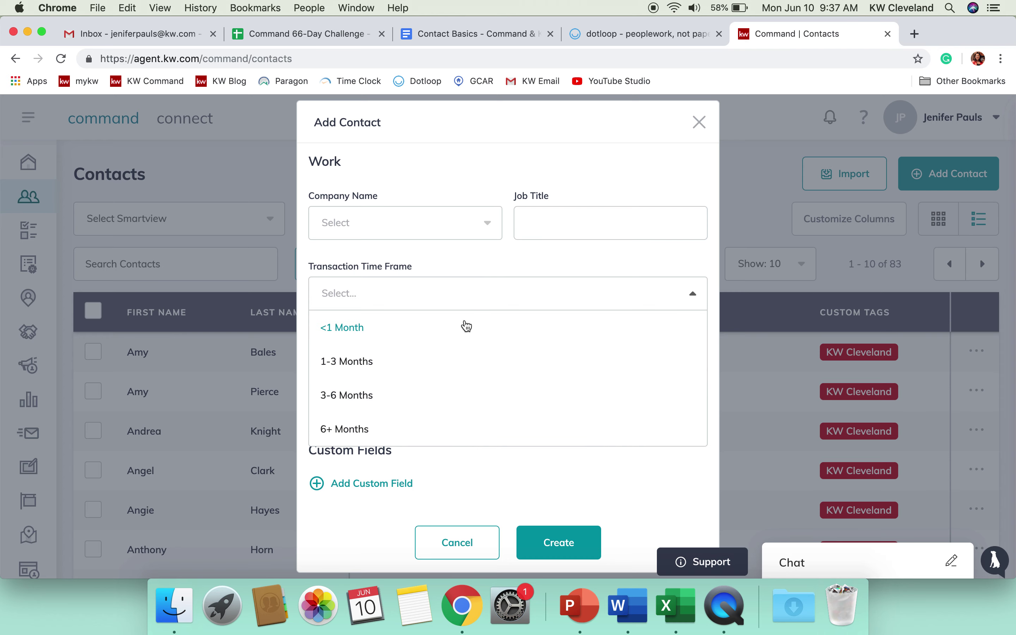
scroll(465, 325, "down", 1)
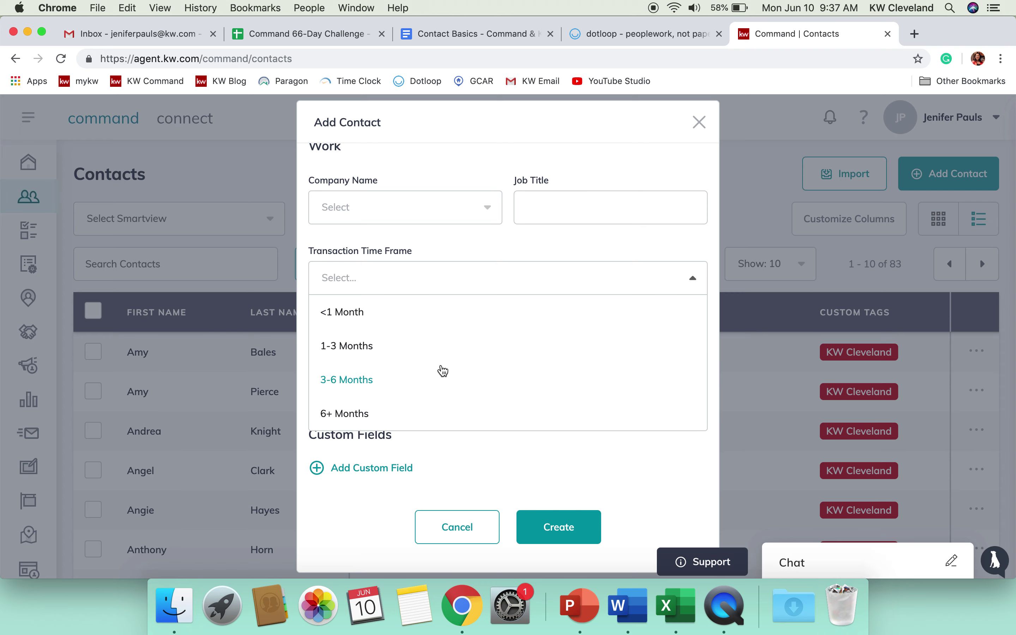
scroll(484, 268, "down", 1)
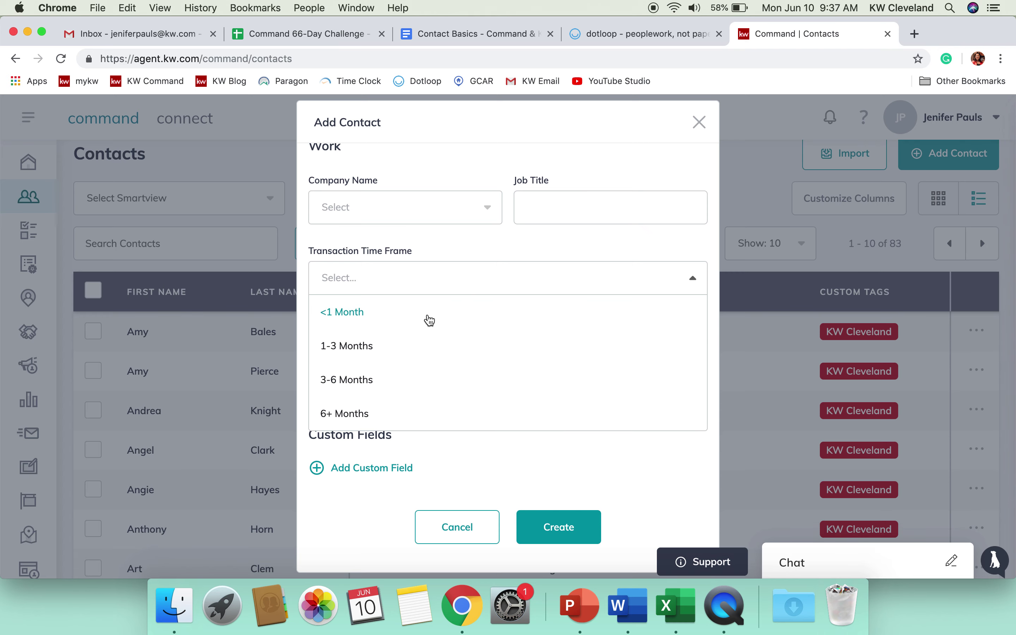
left_click(452, 286)
scroll(454, 288, "down", 2)
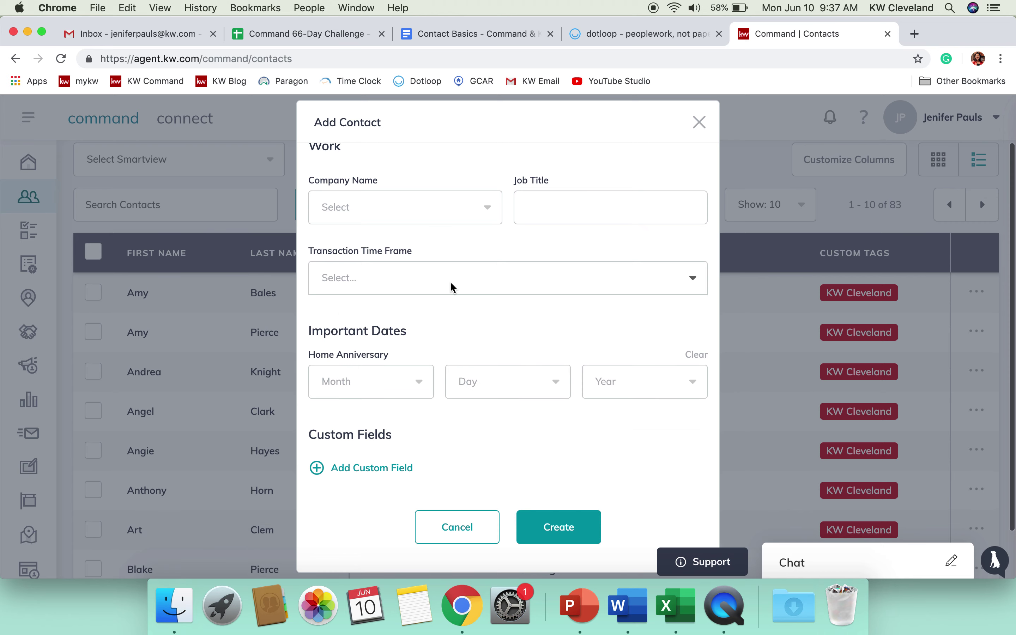
left_click(402, 390)
left_click(404, 386)
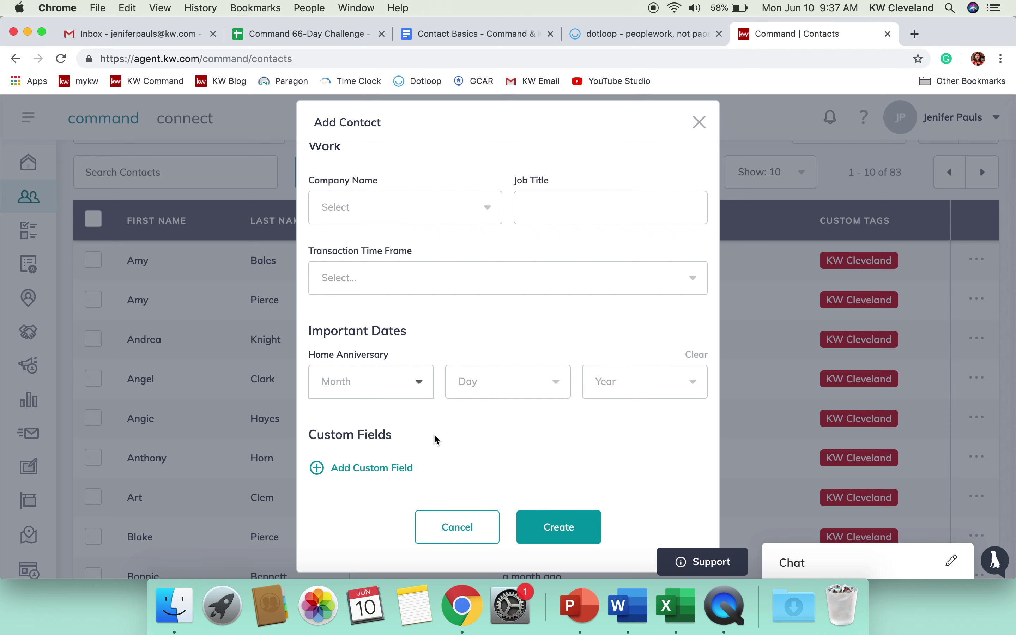
scroll(437, 439, "down", 1)
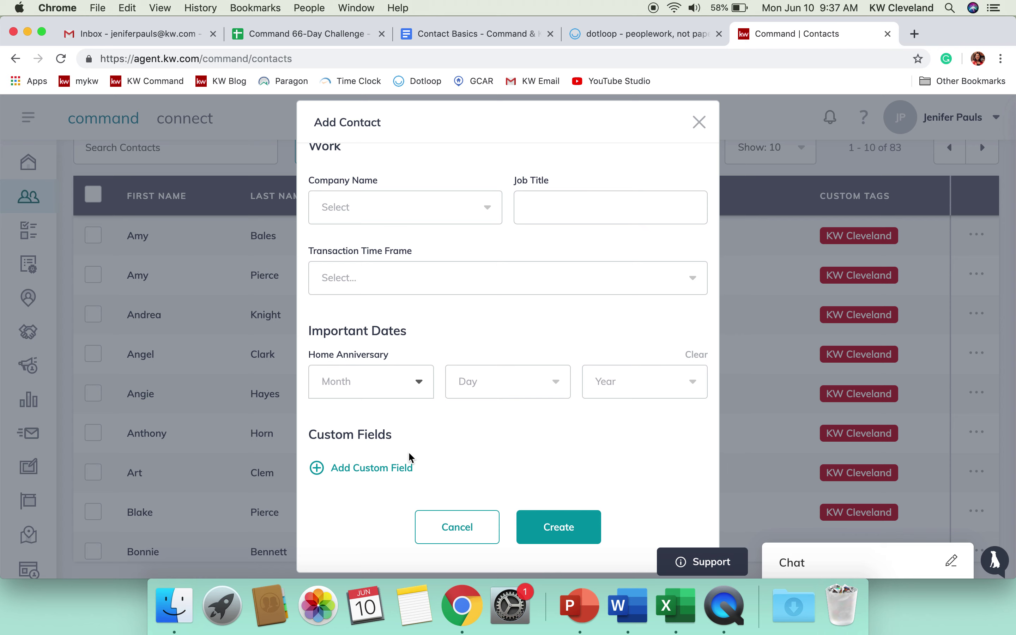
Add a Wedding Anniversary custom field, set its calendar to May 2019, and scroll to the Create button
left_click(398, 467)
scroll(395, 467, "down", 5)
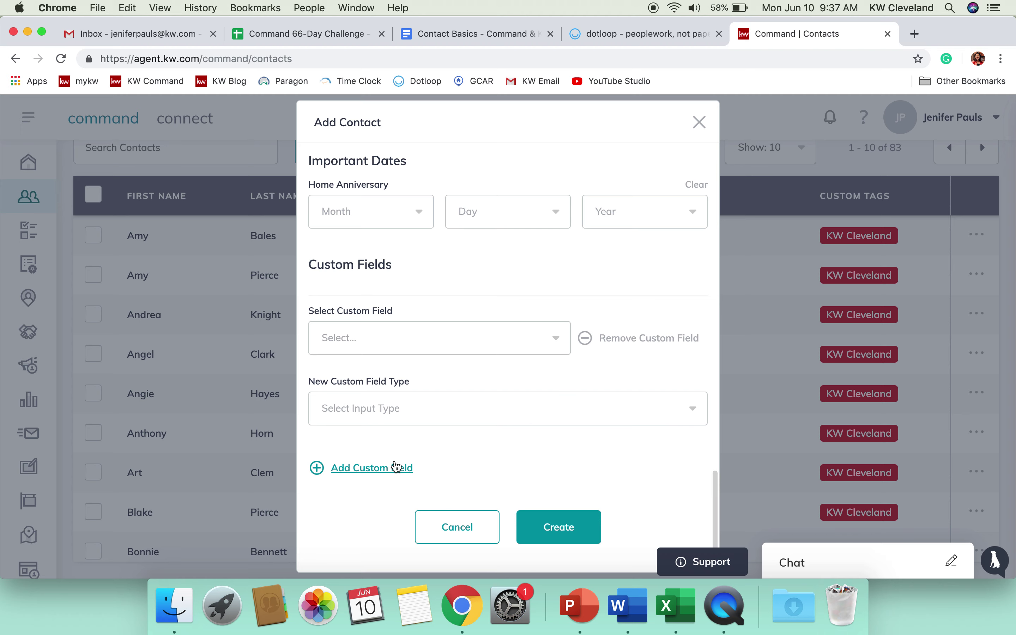
left_click(446, 341)
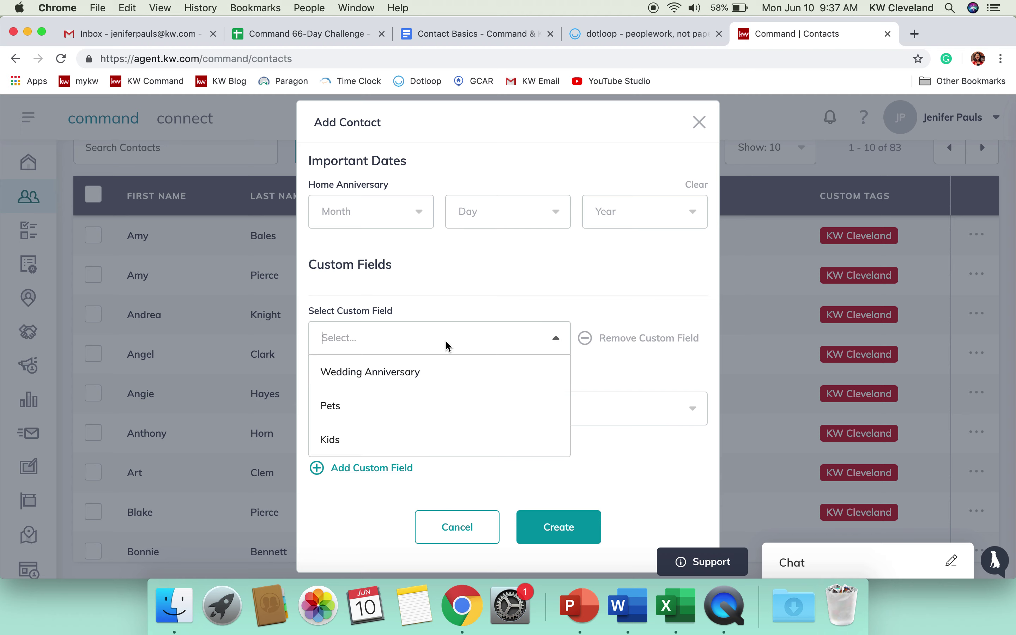
left_click(375, 378)
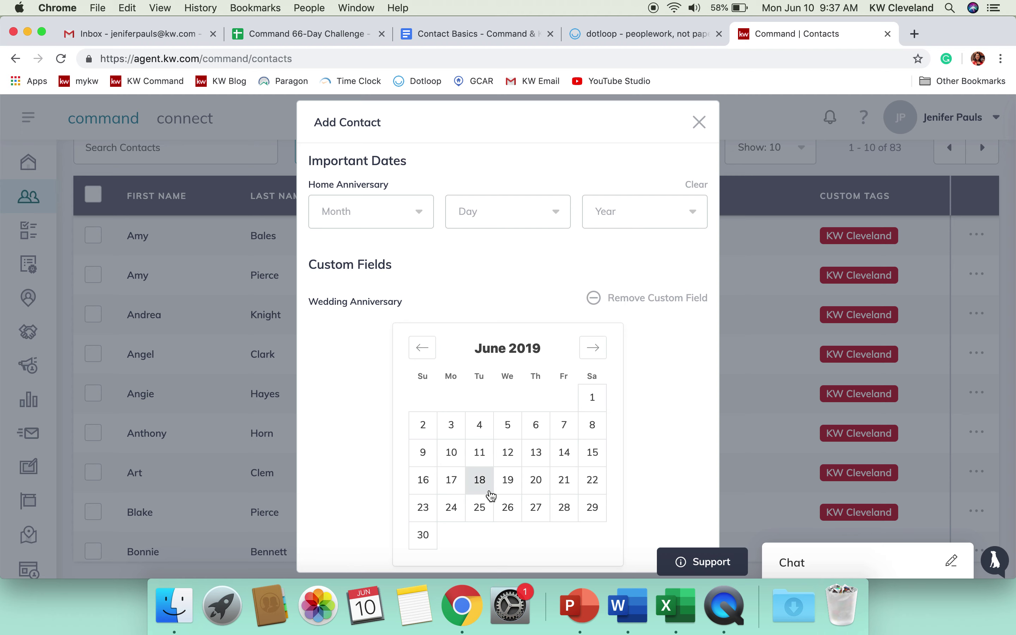
left_click(587, 348)
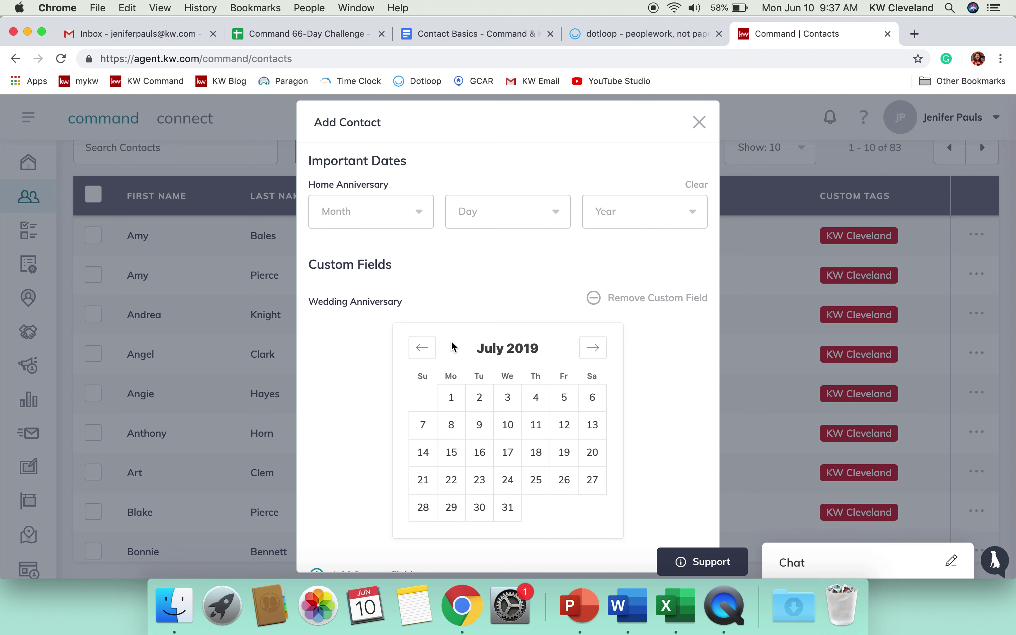
left_click(422, 349)
left_click(428, 354)
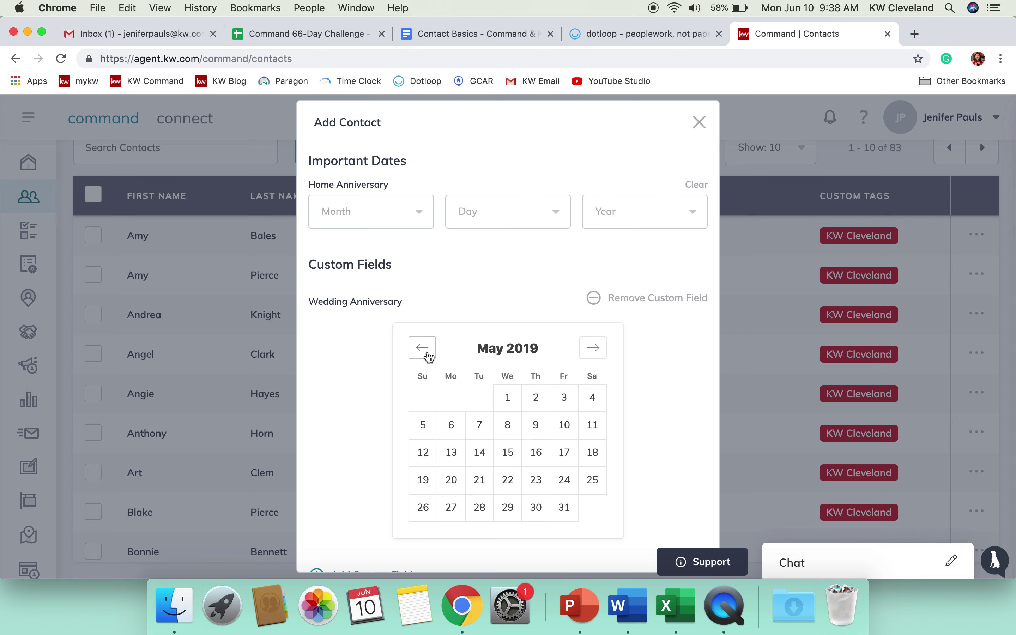
scroll(429, 357, "down", 5)
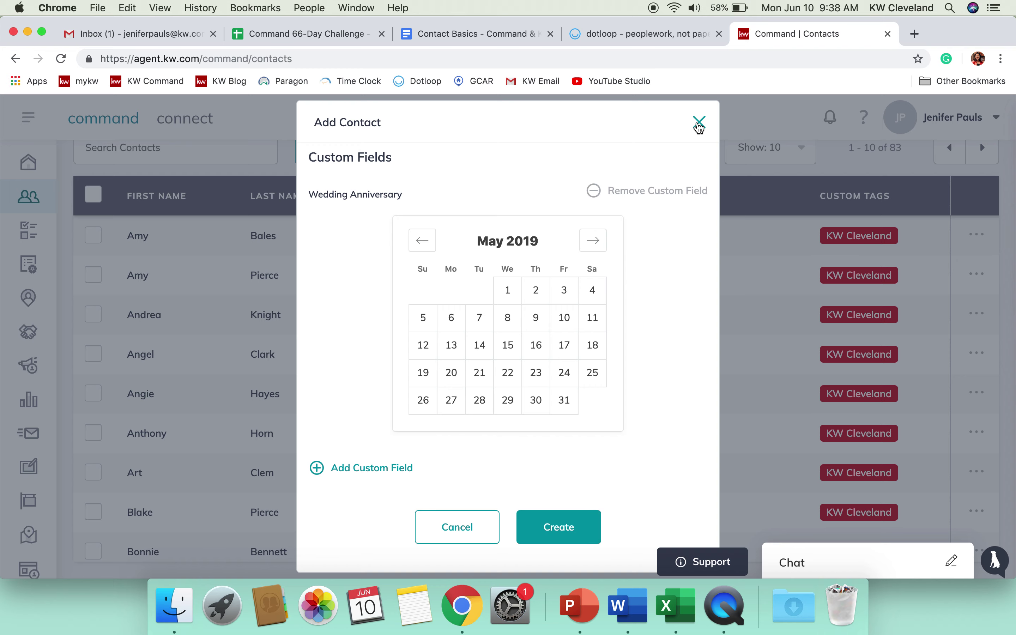
Close the Add Contact dialog unsaved and scroll back to the top of the 83-contact list
left_click(699, 124)
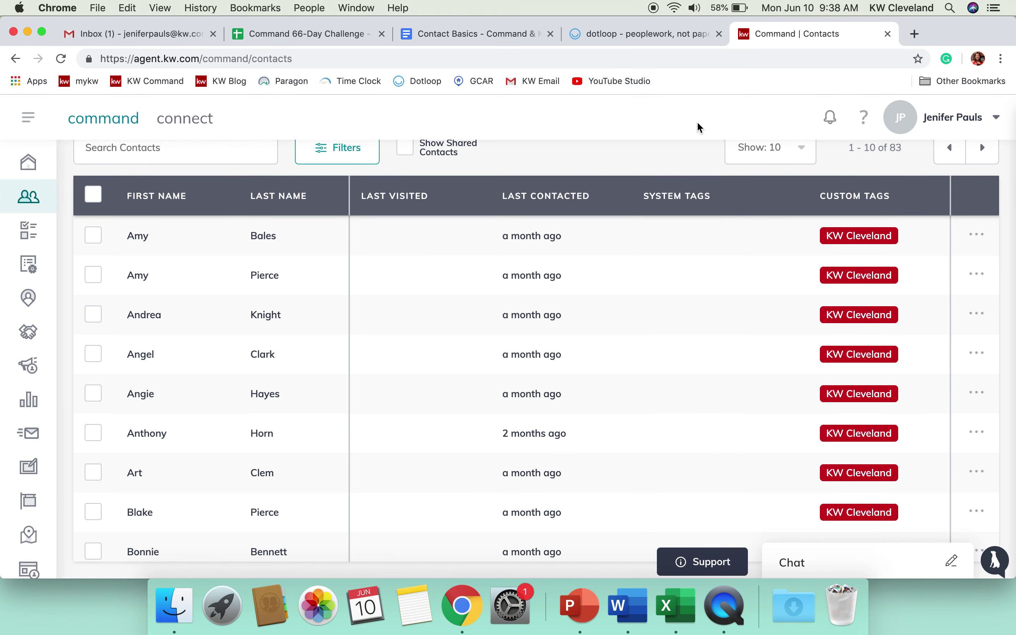
scroll(633, 227, "up", 3)
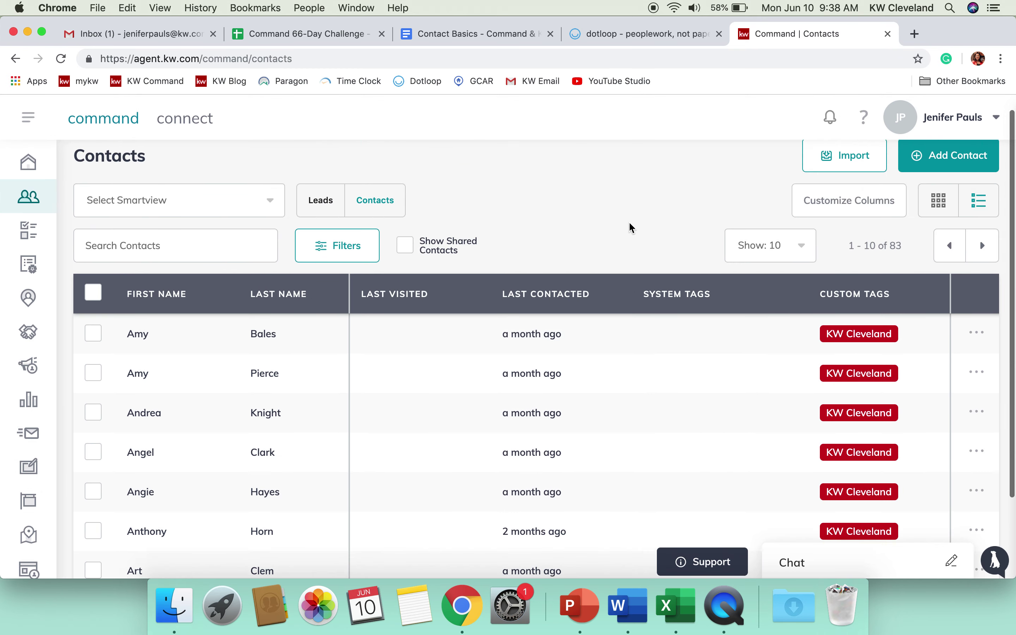
scroll(632, 227, "up", 1)
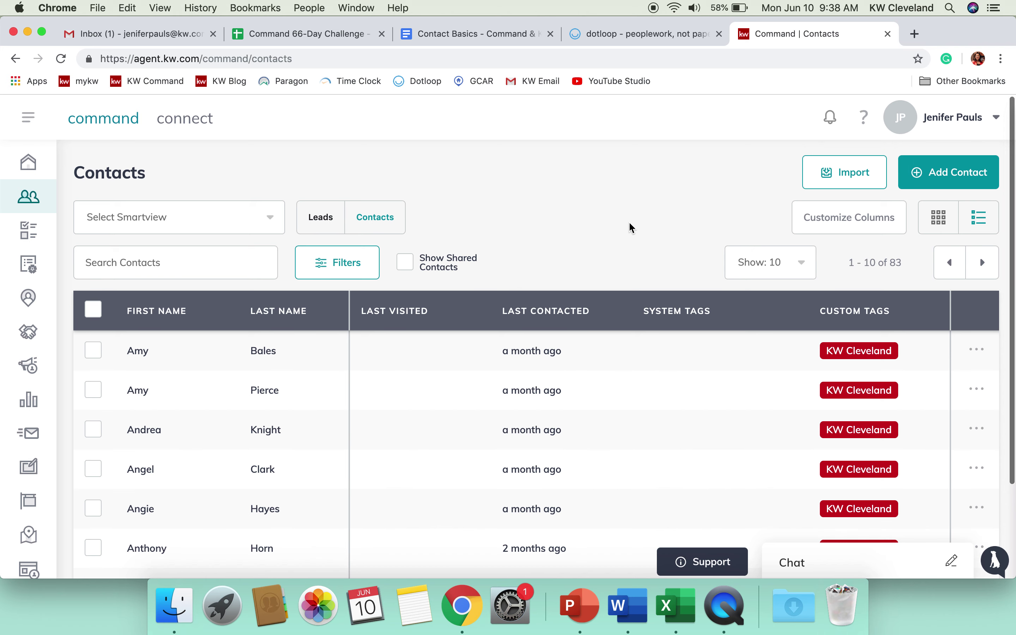
Open Import Contacts, download the CSV import template, and open the downloaded file
left_click(844, 176)
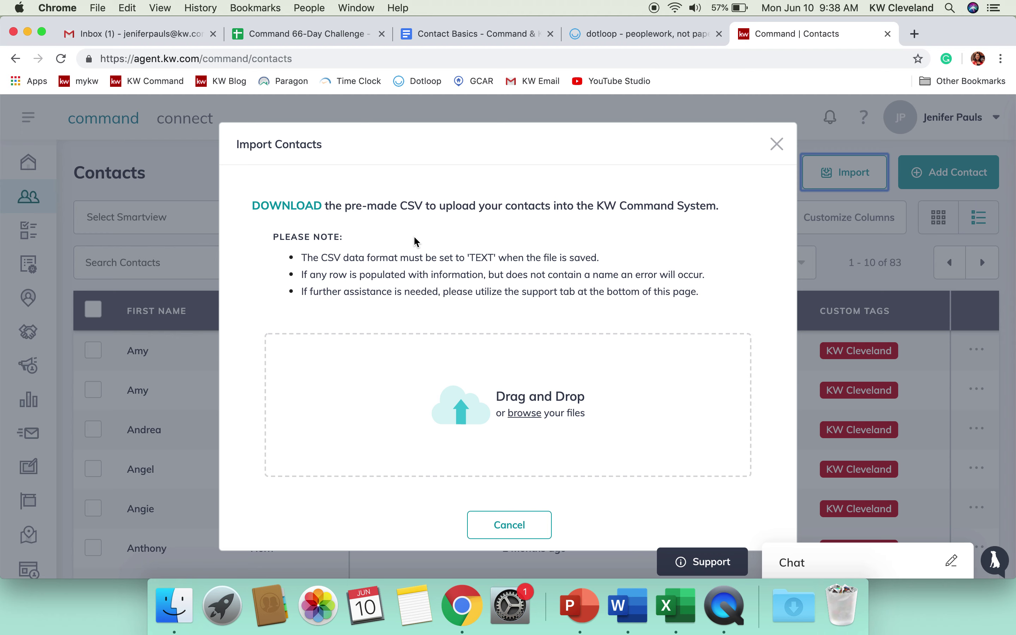
left_click(305, 204)
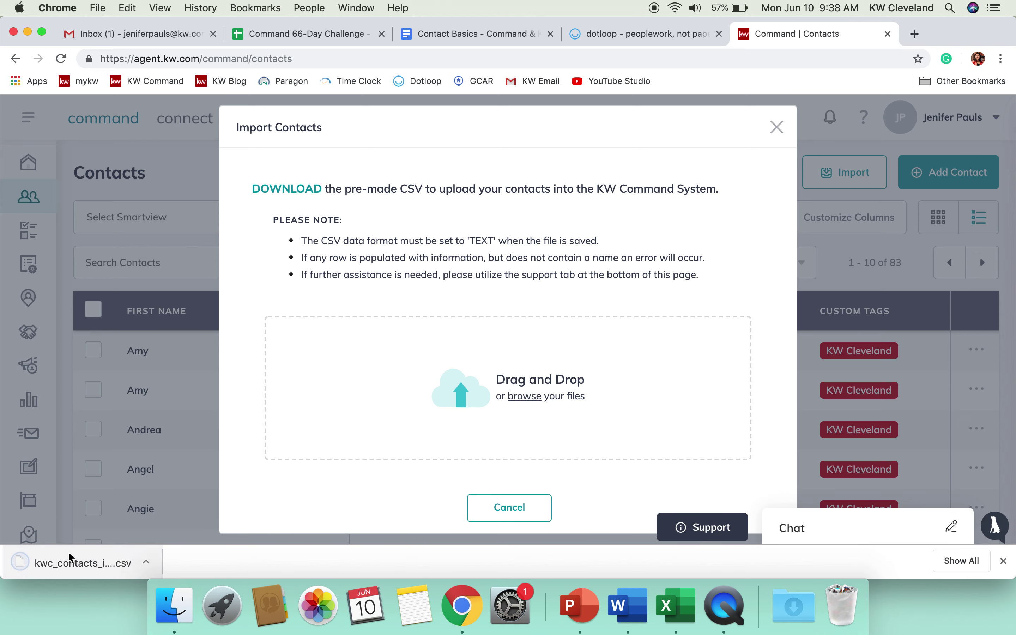
left_click(71, 558)
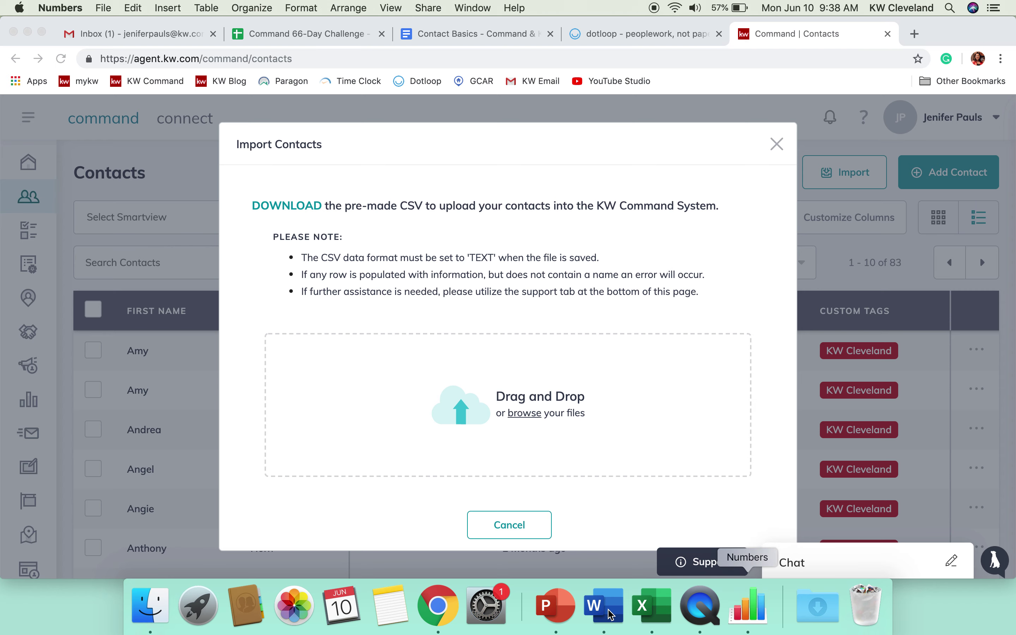
Close Numbers and open kwc_contacts_import_template (1).csv from Downloads in Microsoft Excel
left_click(151, 611)
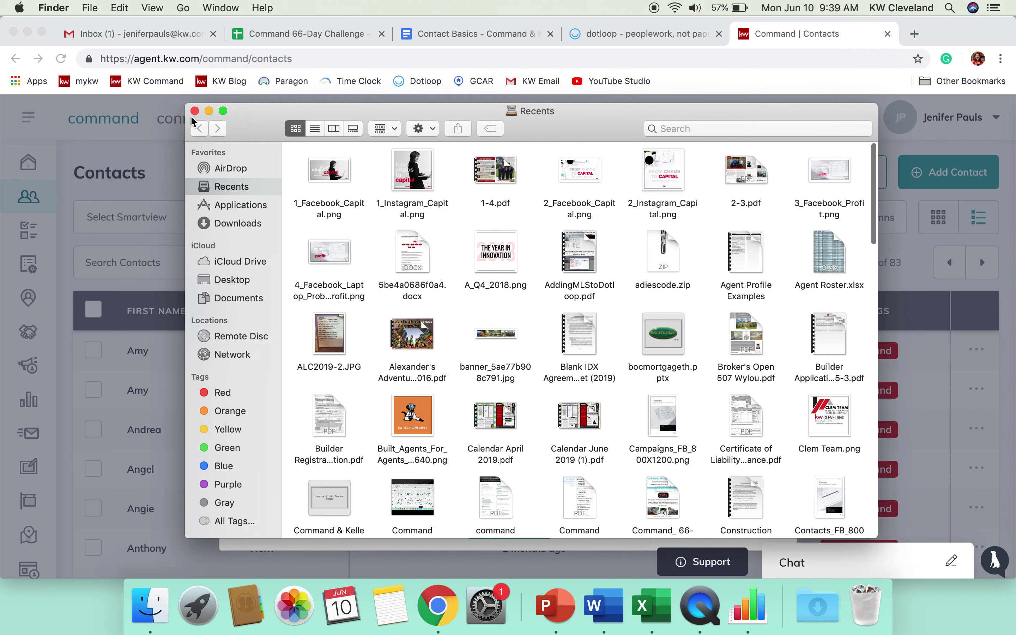
left_click(195, 110)
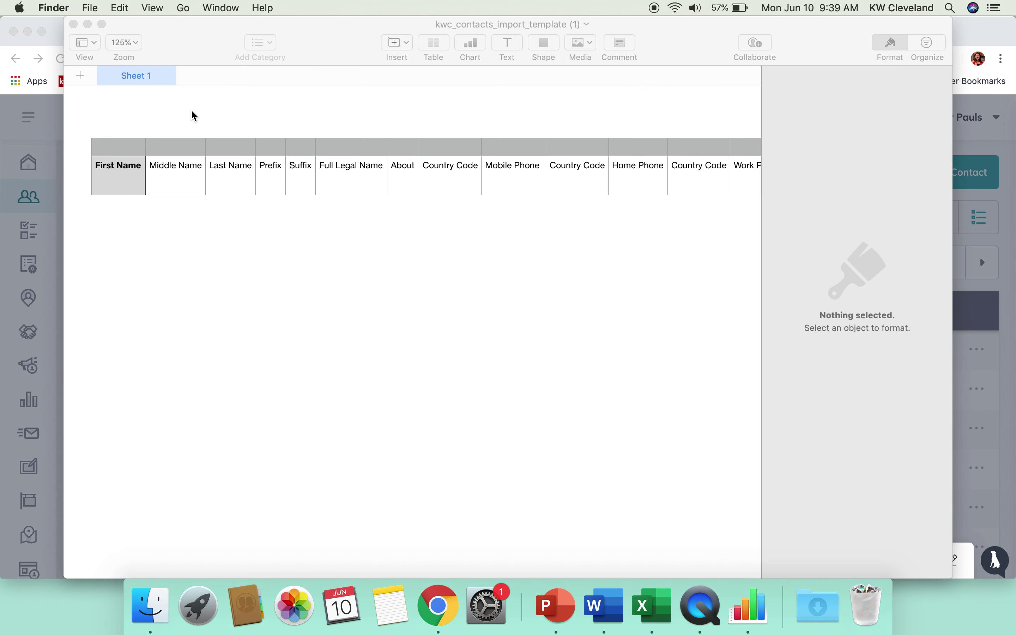
left_click(73, 24)
left_click(190, 606)
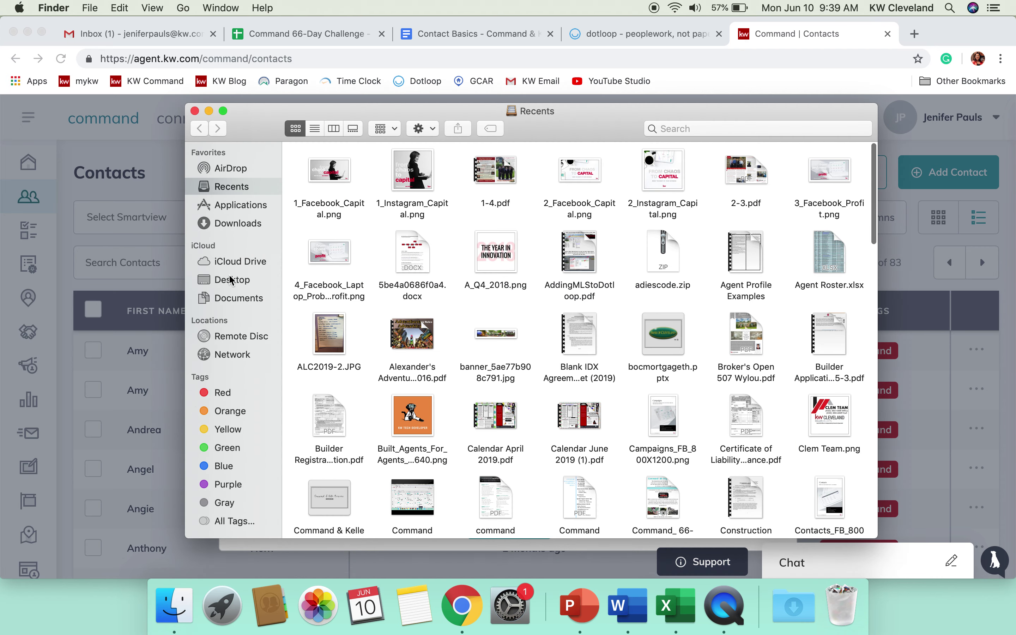
left_click(235, 223)
left_click(320, 210)
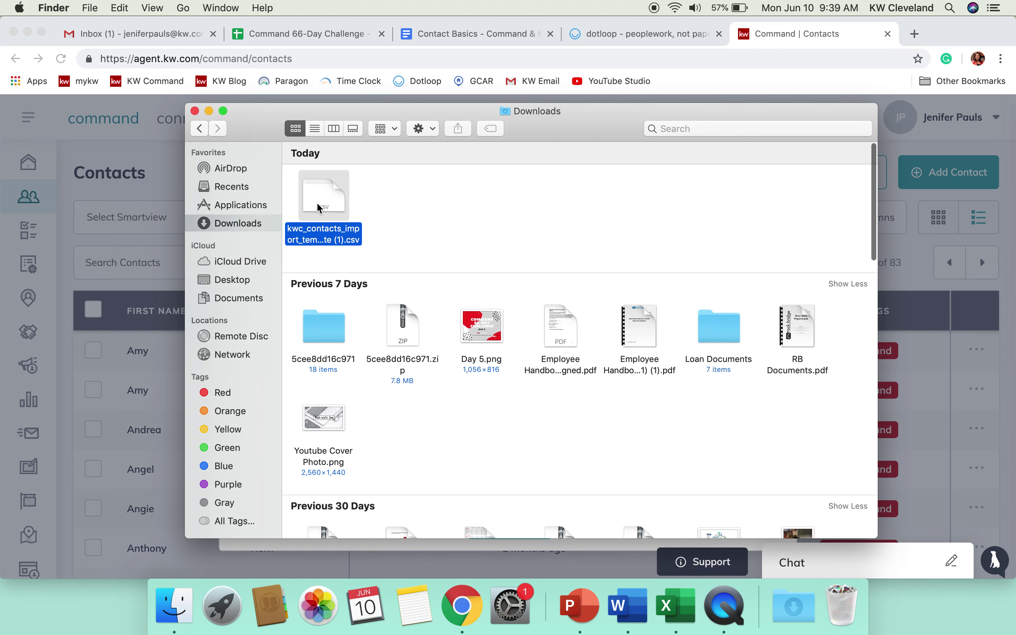
right_click(319, 209)
mouse_move(563, 223)
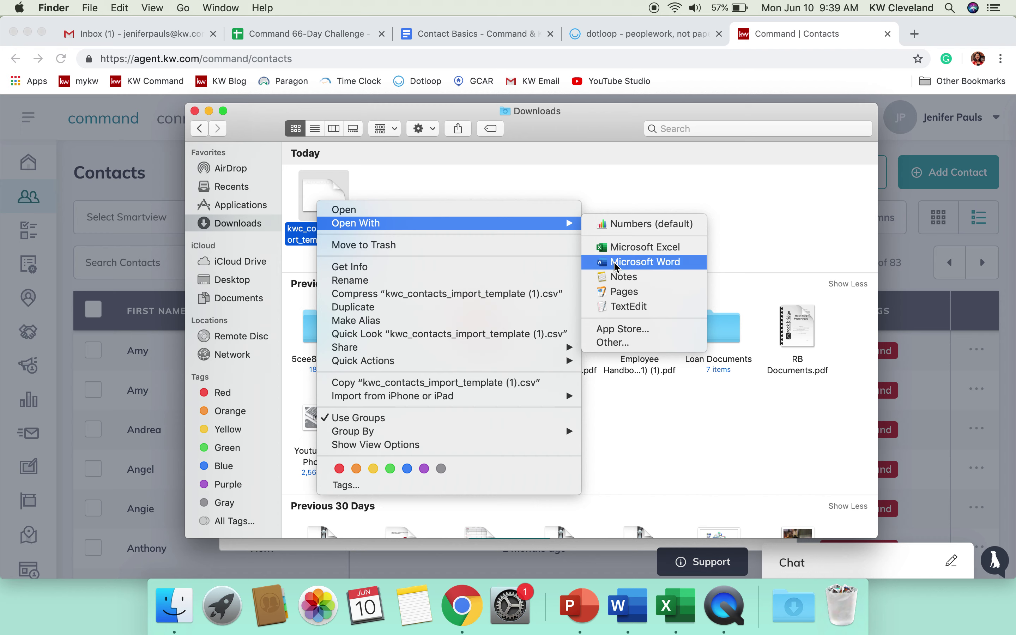
left_click(642, 248)
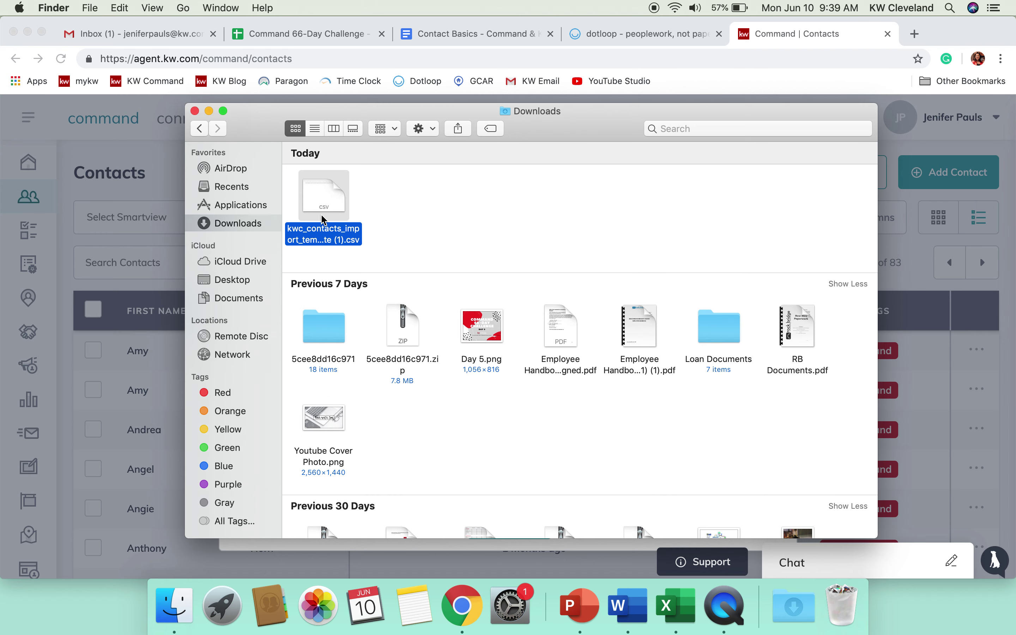
left_click(197, 111)
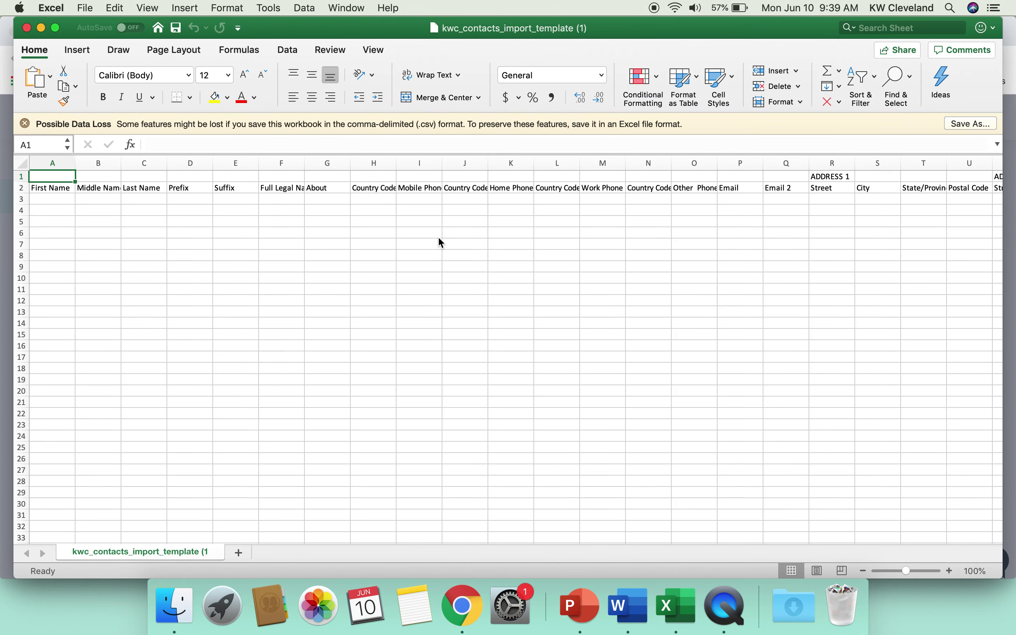
Select column A to inspect the template's First Name header column
left_click(52, 163)
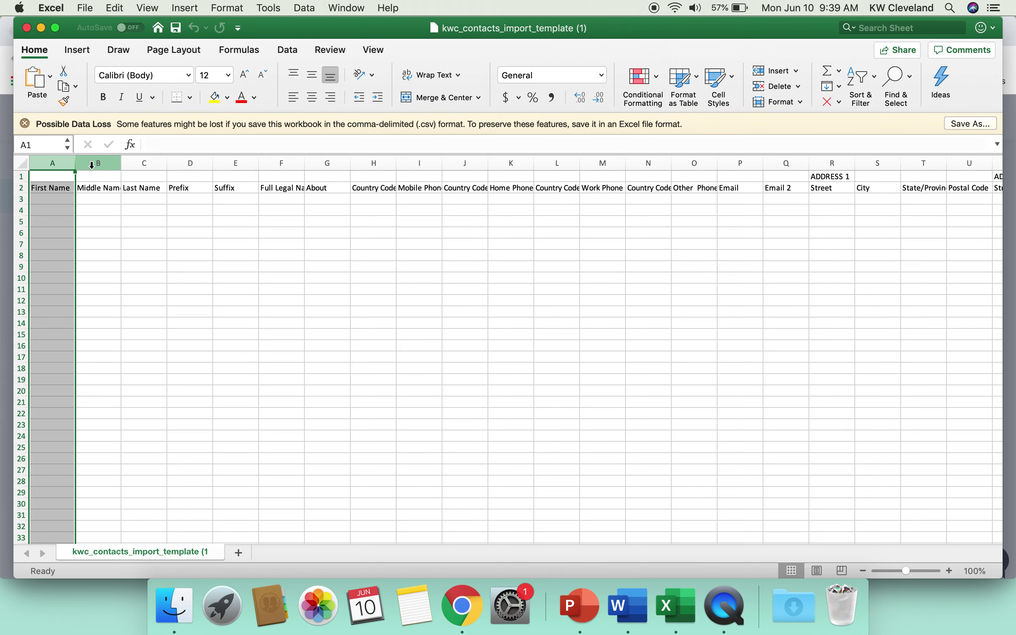
Close the Excel template and Import Contacts window, then browse Settings' connected apps: PieSync, Facebook, MailChimp
left_click(26, 28)
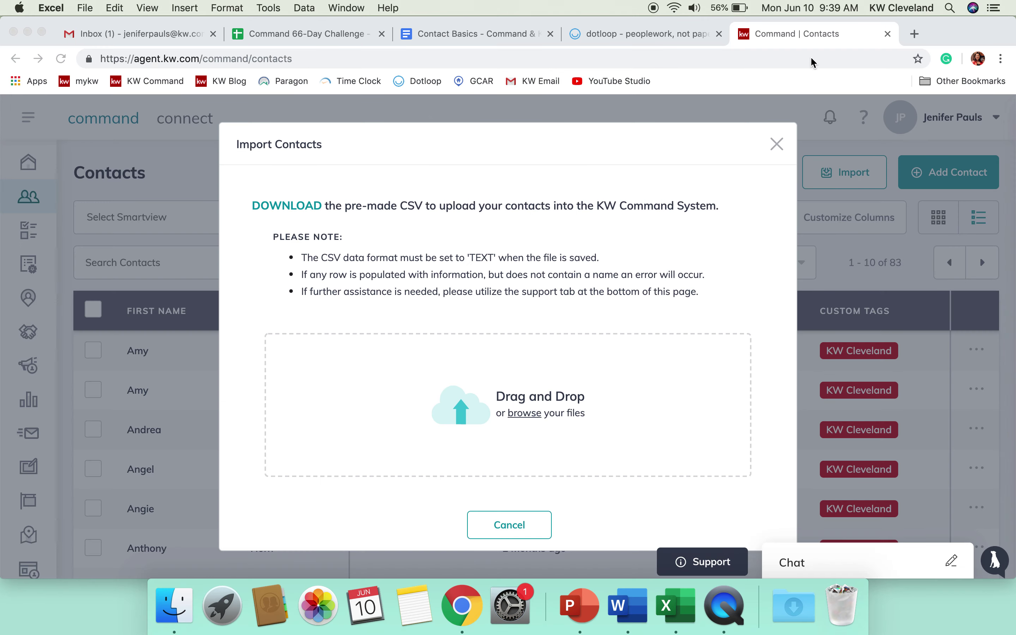
left_click(777, 146)
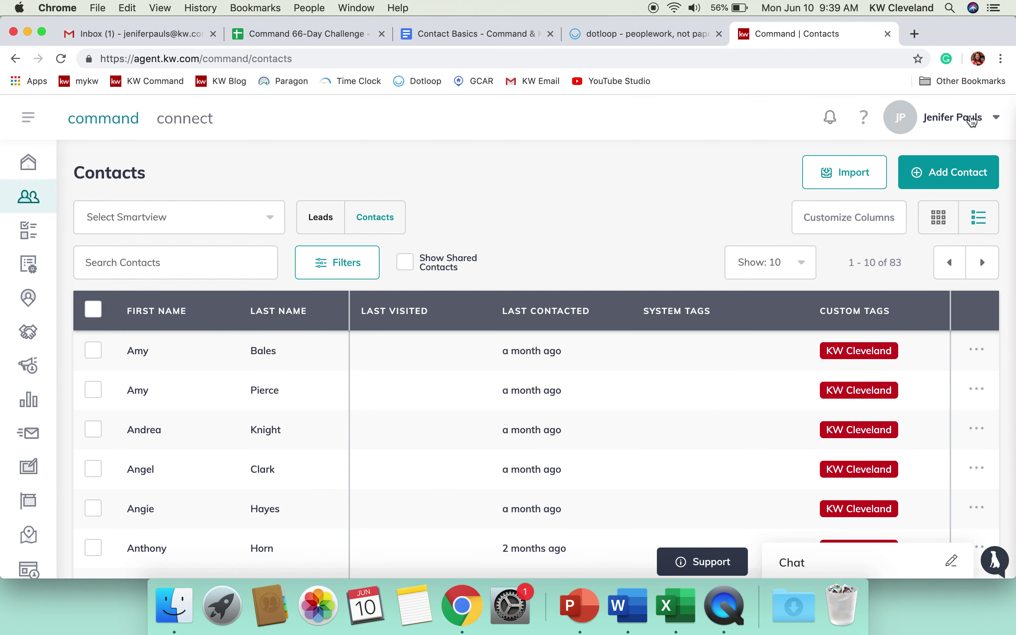
left_click(972, 119)
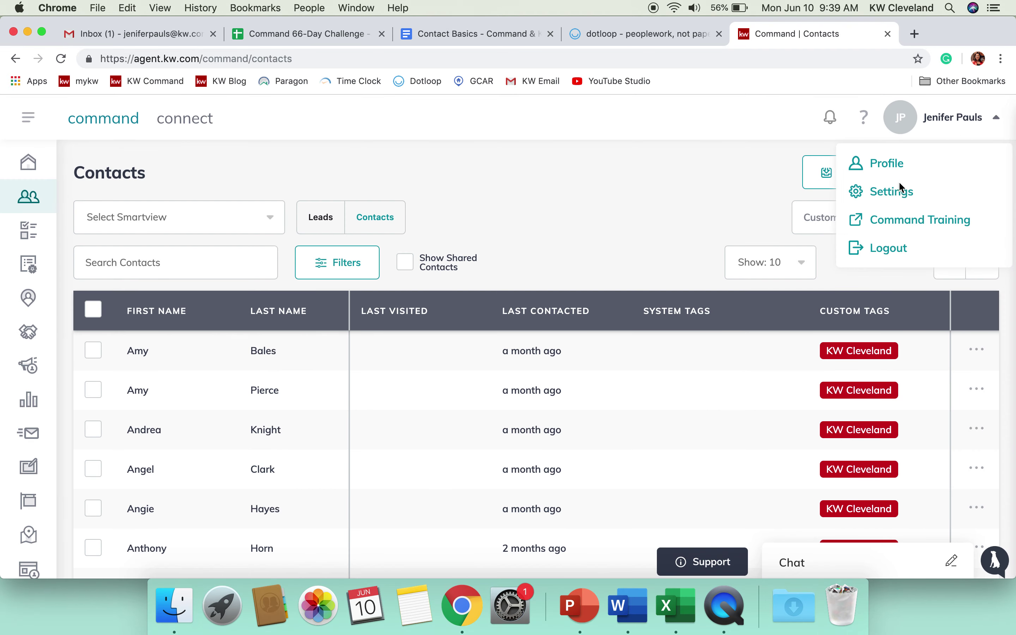
left_click(899, 191)
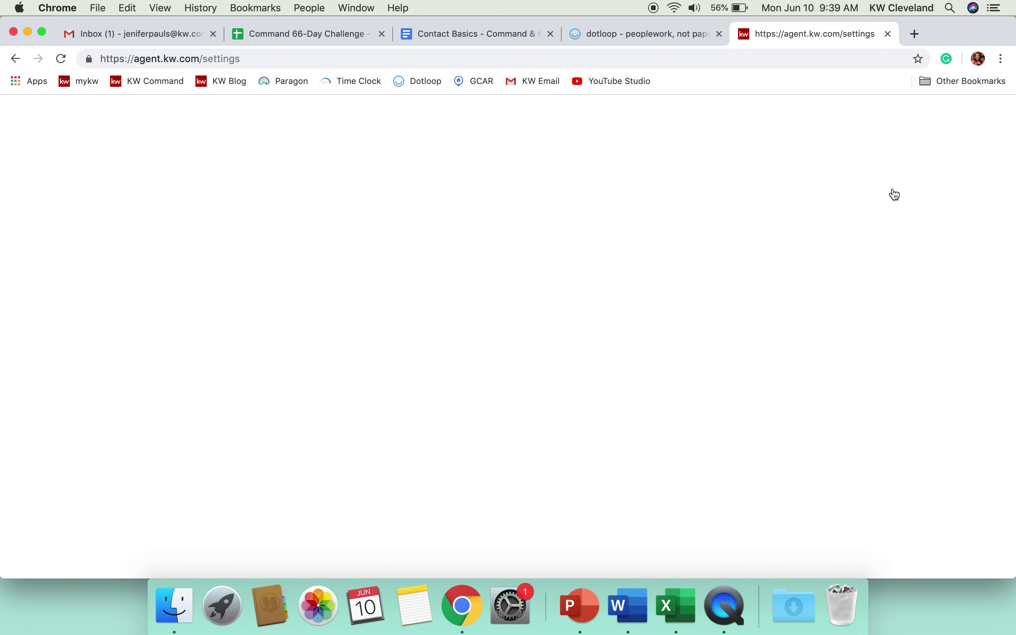
scroll(895, 195, "down", 2)
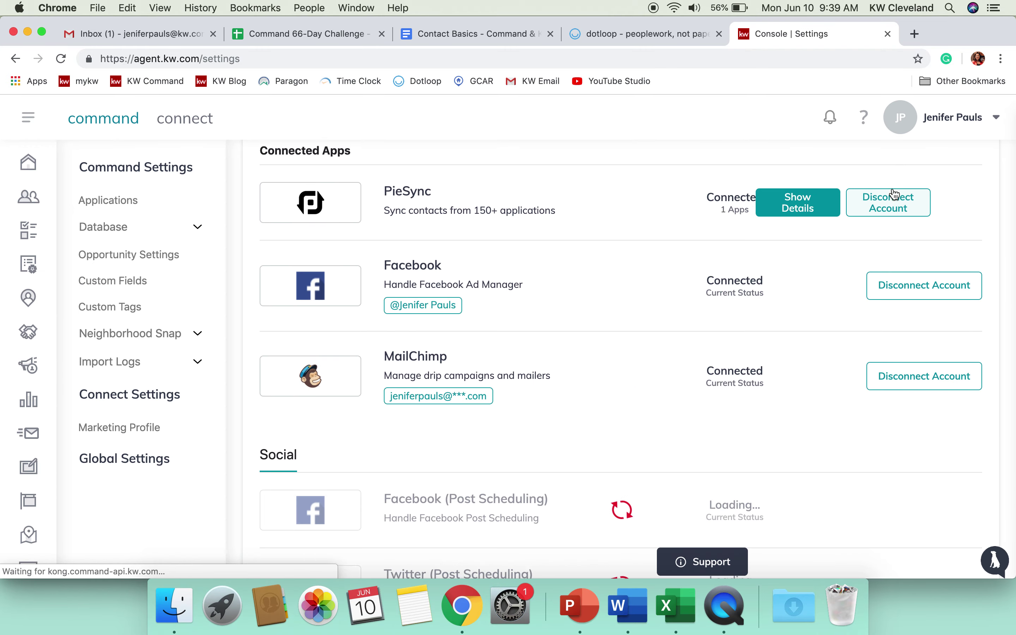
scroll(896, 195, "down", 10)
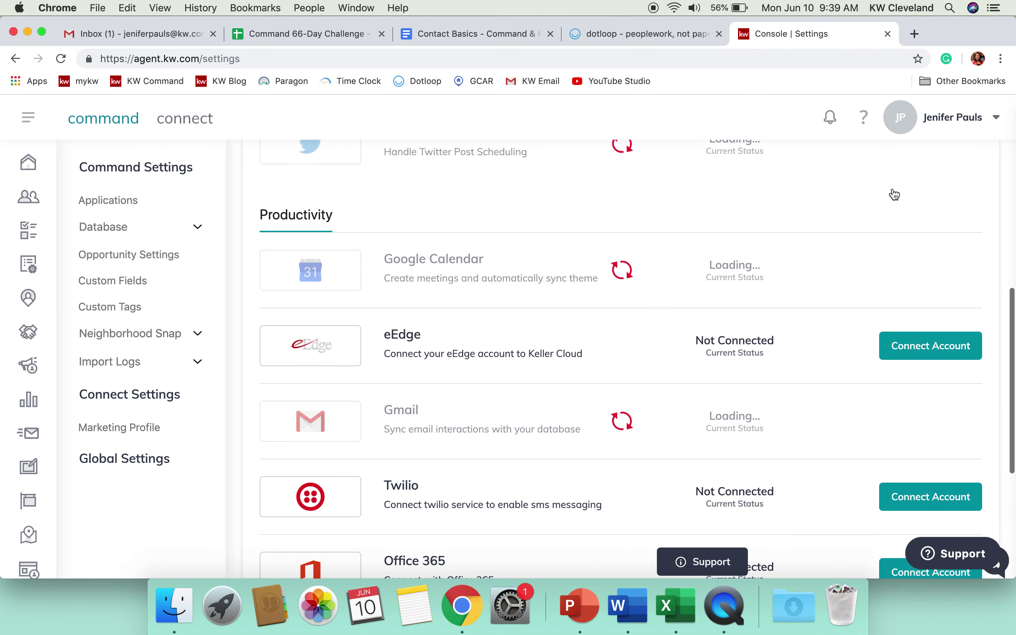
scroll(895, 194, "down", 6)
scroll(895, 195, "up", 6)
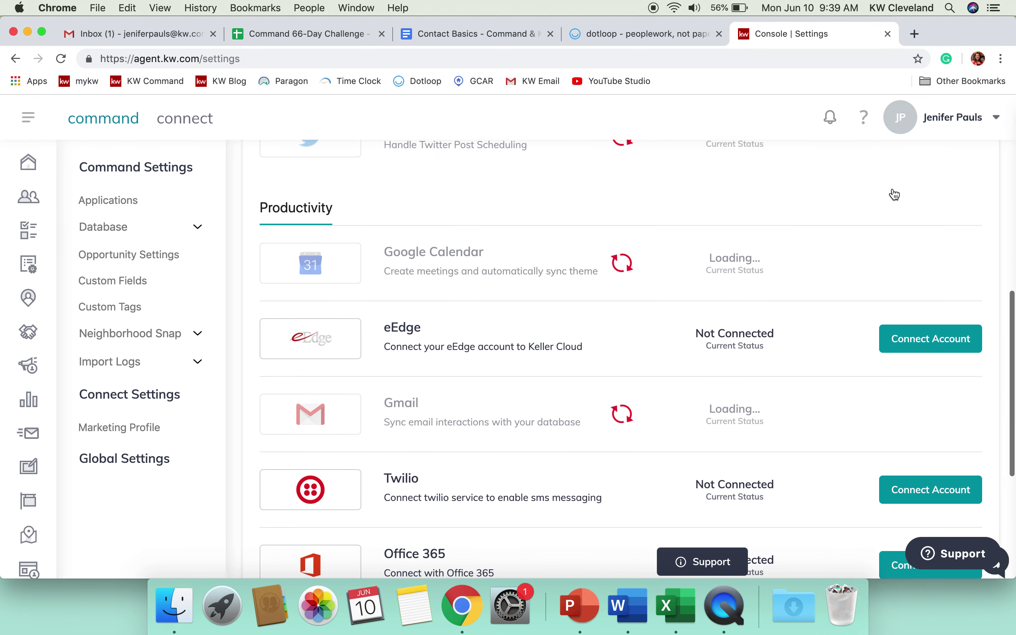
scroll(895, 194, "up", 12)
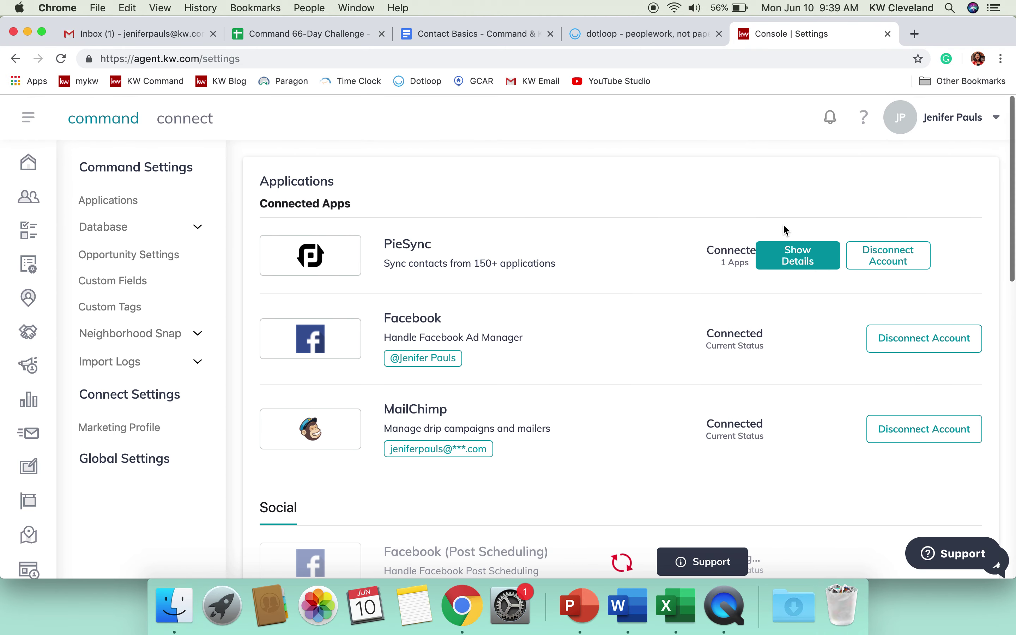